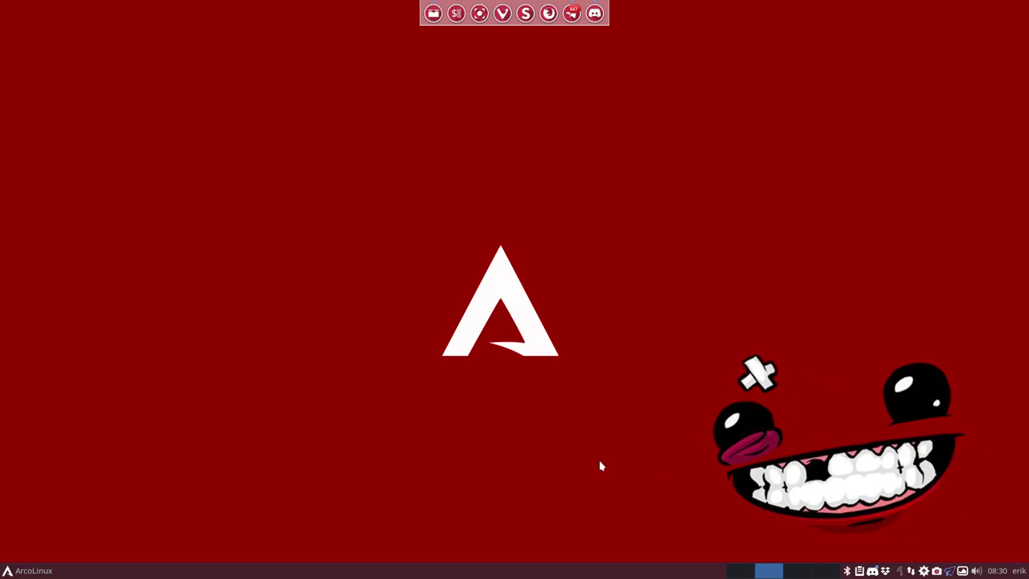
After briefly viewing system info in a terminal, stop all conkys by saving Conkyzen with Arco-logos unticked
{"action": "key", "text": "ctrl+alt+t"}
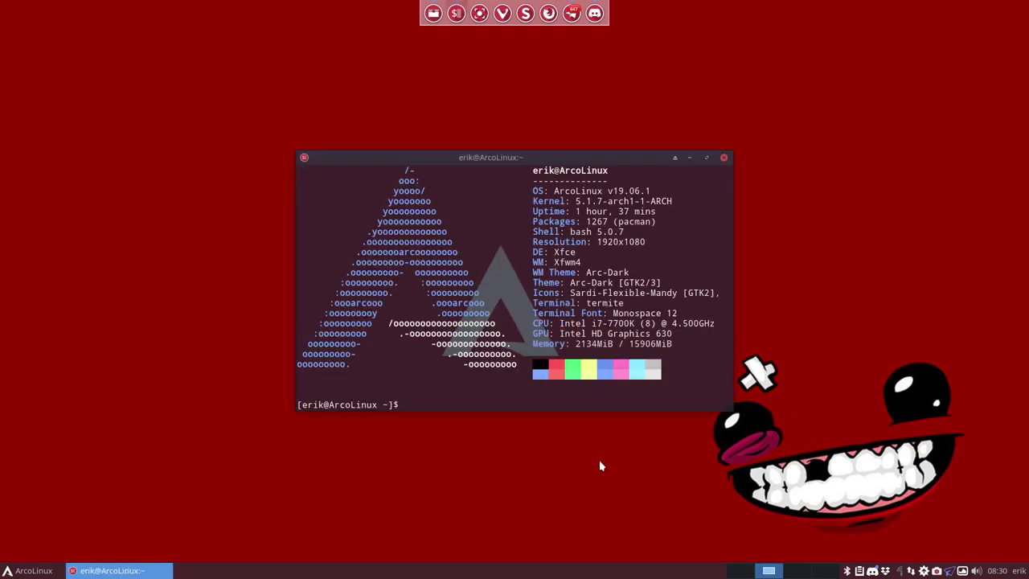
{"action": "left_click", "coordinate": [723, 159]}
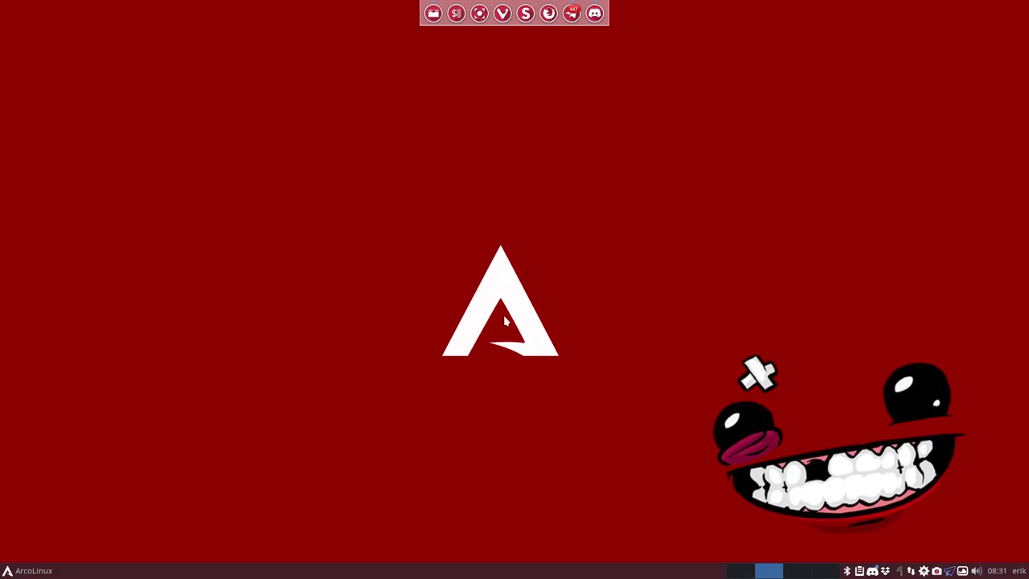
{"action": "left_click", "coordinate": [30, 571]}
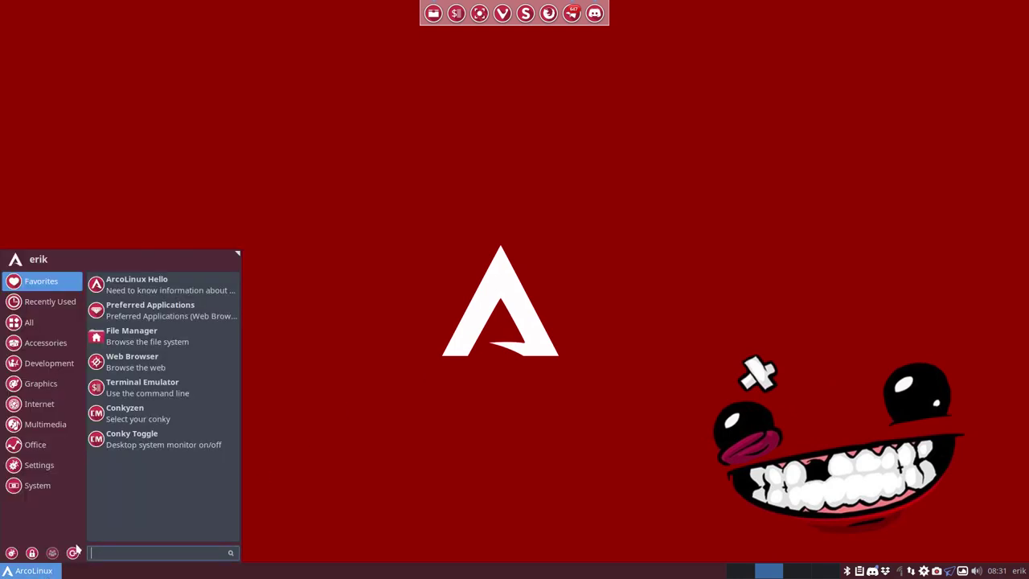
{"action": "left_click", "coordinate": [129, 415]}
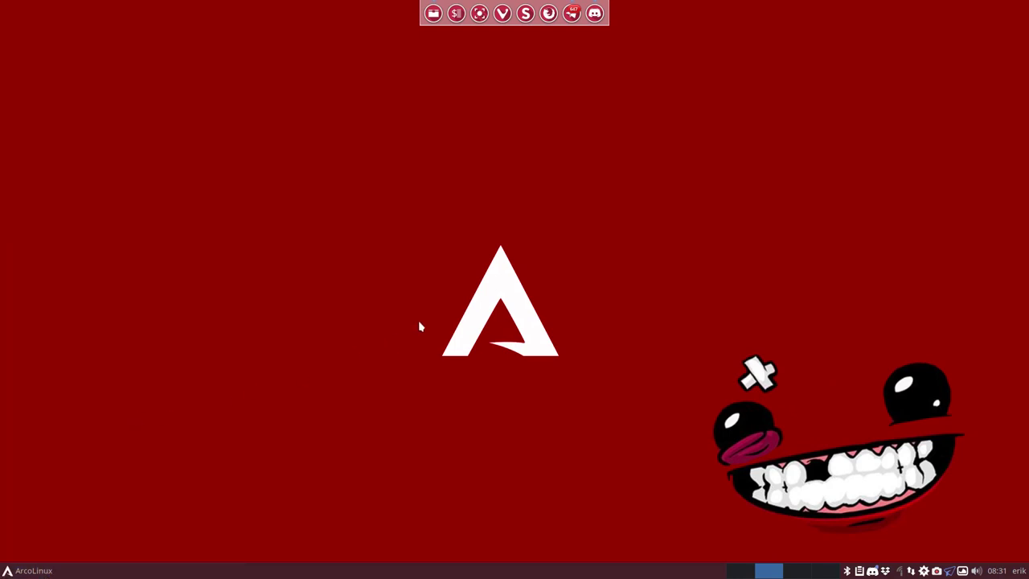
{"action": "left_click", "coordinate": [469, 196]}
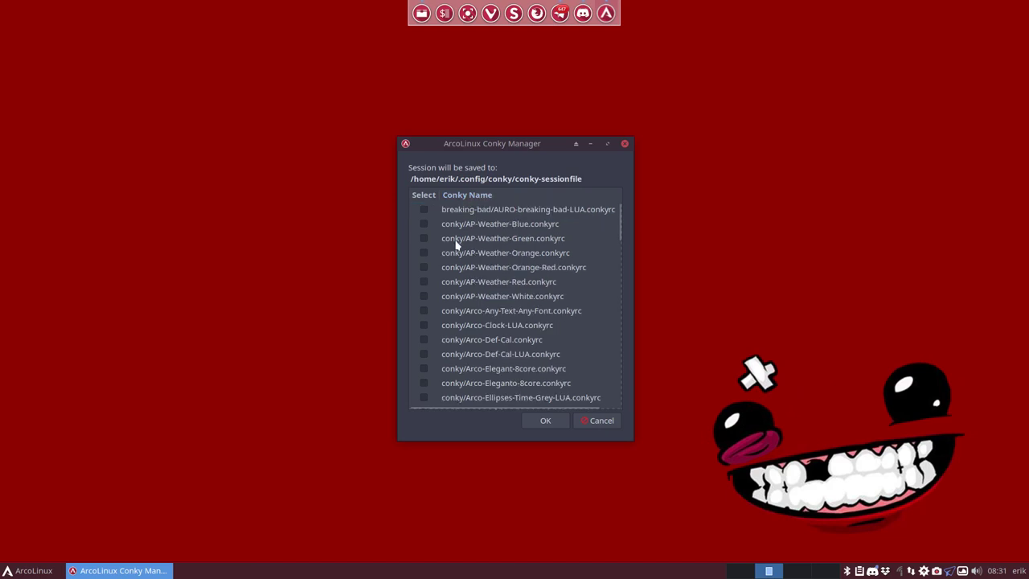
{"action": "scroll", "coordinate": [459, 252], "scroll_direction": "down", "scroll_amount": 3}
{"action": "left_click", "coordinate": [425, 285]}
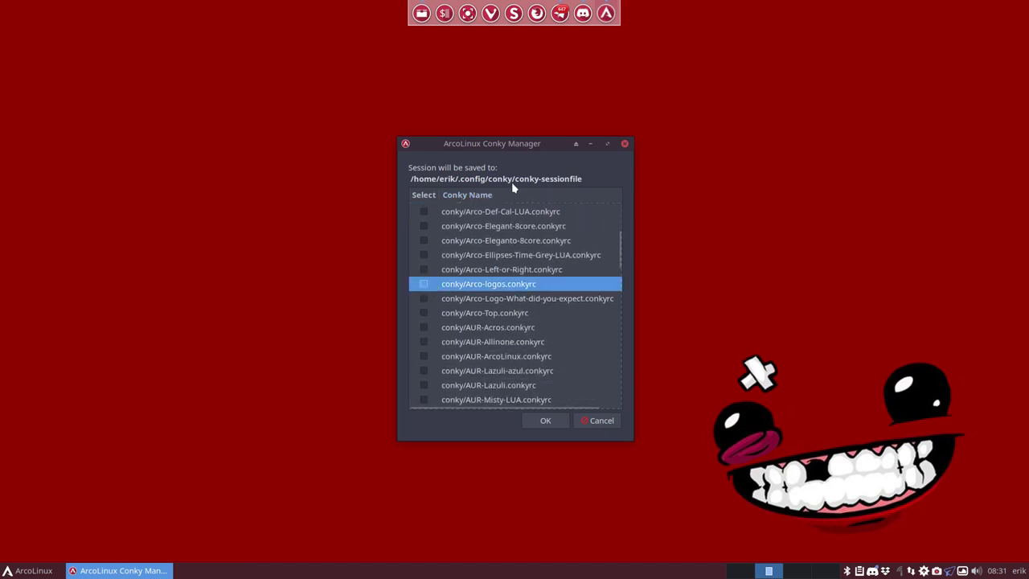
{"action": "left_click_drag", "start_coordinate": [517, 147], "coordinate": [315, 150]}
{"action": "left_click", "coordinate": [342, 421]}
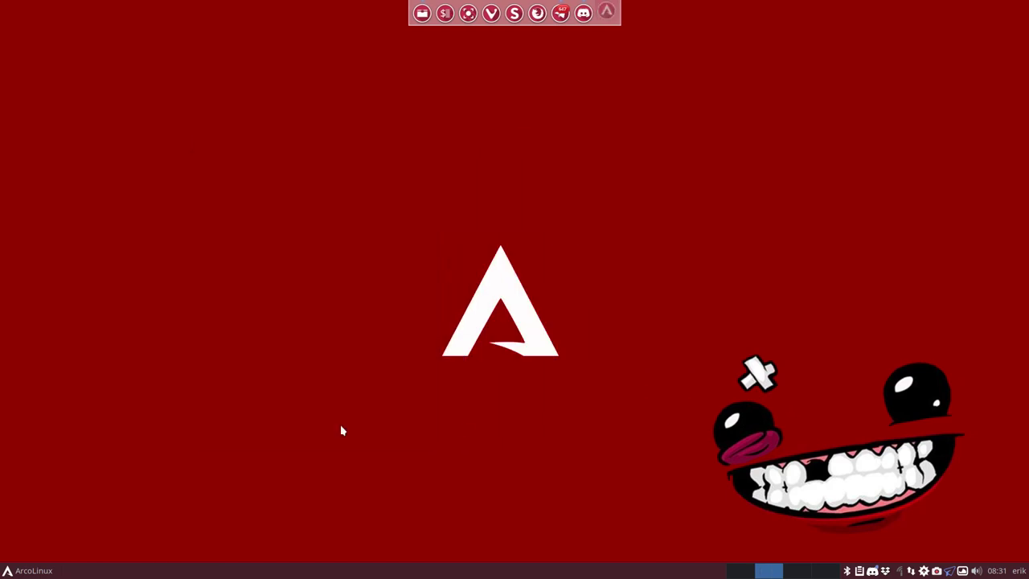
{"action": "left_click", "coordinate": [489, 306]}
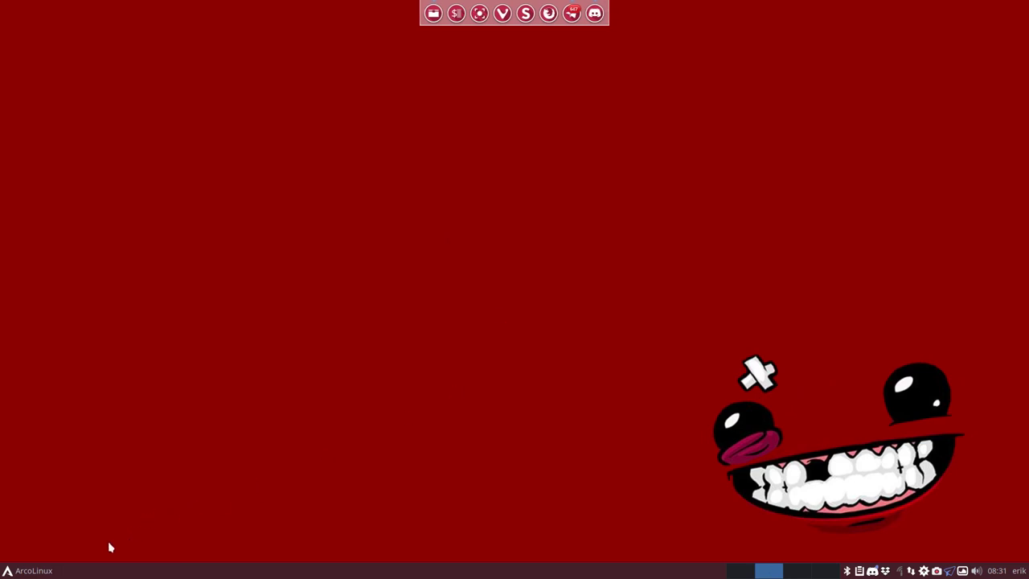
Relaunch Conkyzen and start only the Arco-logos conky
{"action": "left_click", "coordinate": [18, 574]}
{"action": "left_click", "coordinate": [146, 420]}
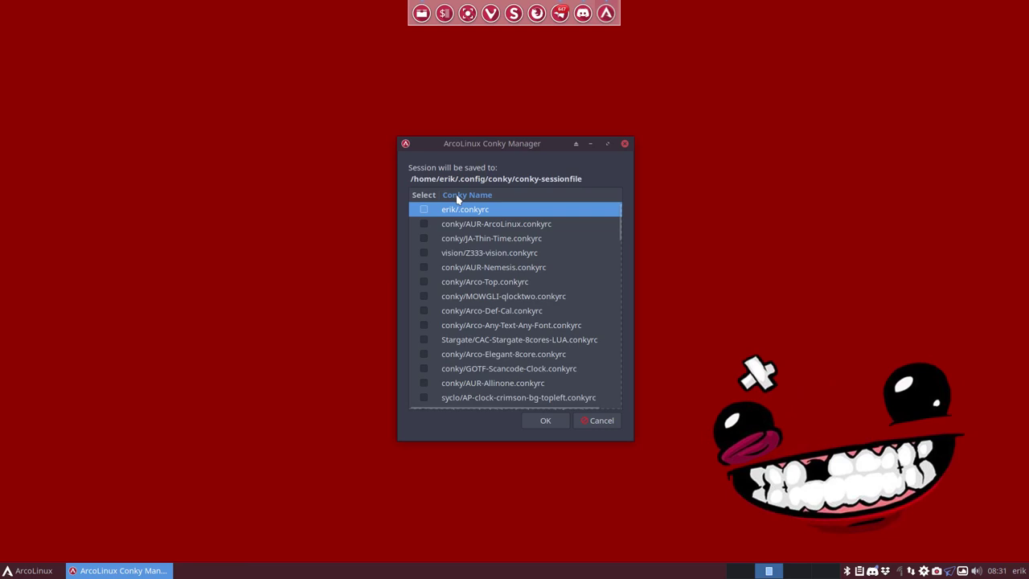
{"action": "left_click", "coordinate": [457, 196]}
{"action": "scroll", "coordinate": [463, 314], "scroll_direction": "down", "scroll_amount": 3}
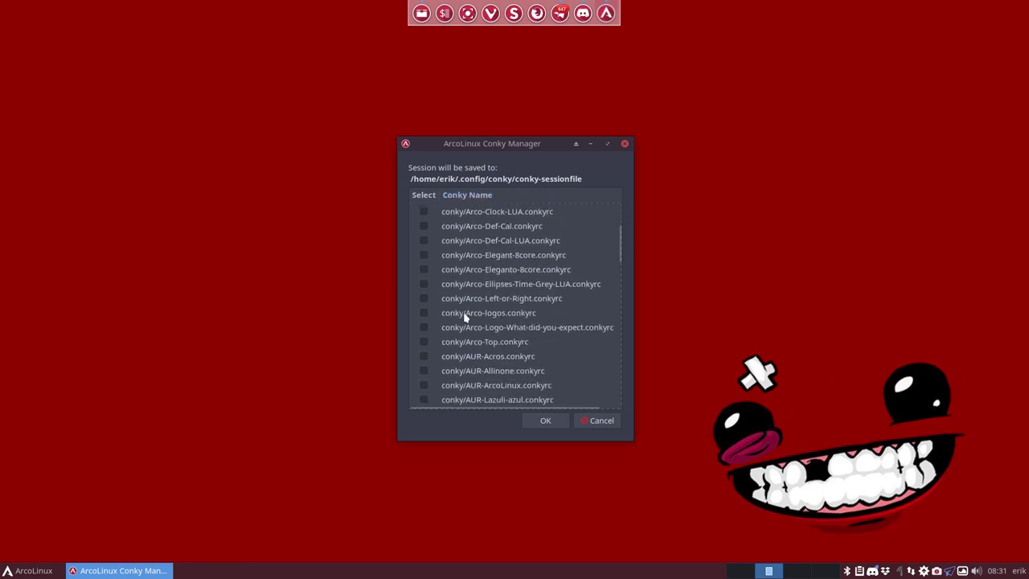
{"action": "left_click", "coordinate": [423, 313]}
{"action": "left_click", "coordinate": [546, 420]}
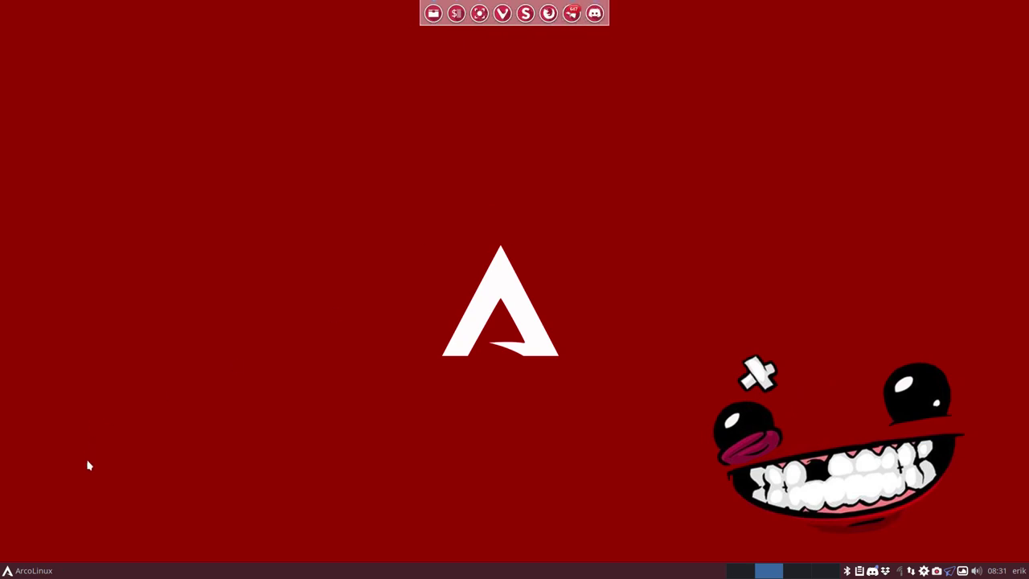
Open the Appearance settings from the Settings Manager
{"action": "left_click", "coordinate": [34, 570]}
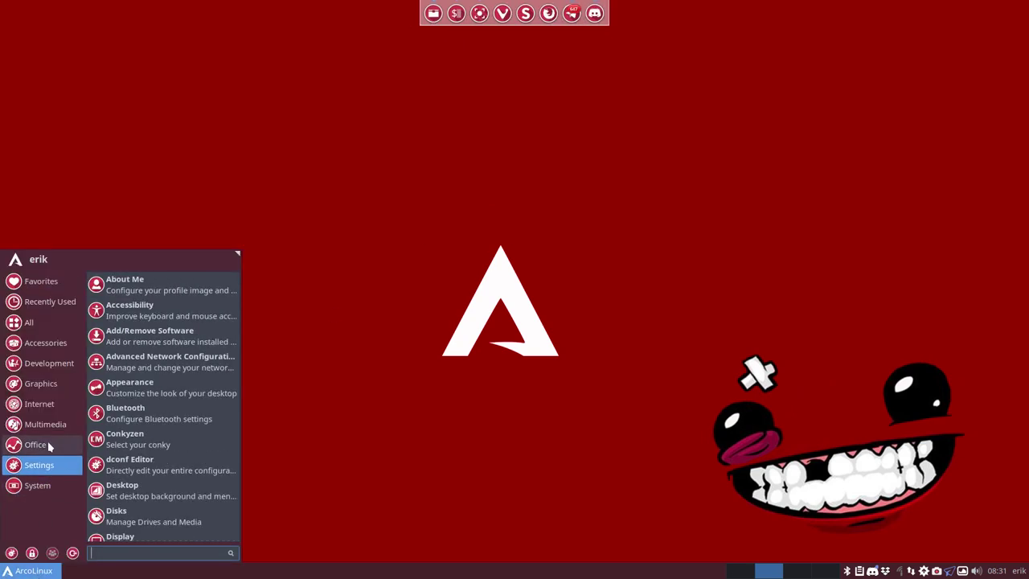
{"action": "mouse_move", "coordinate": [36, 282]}
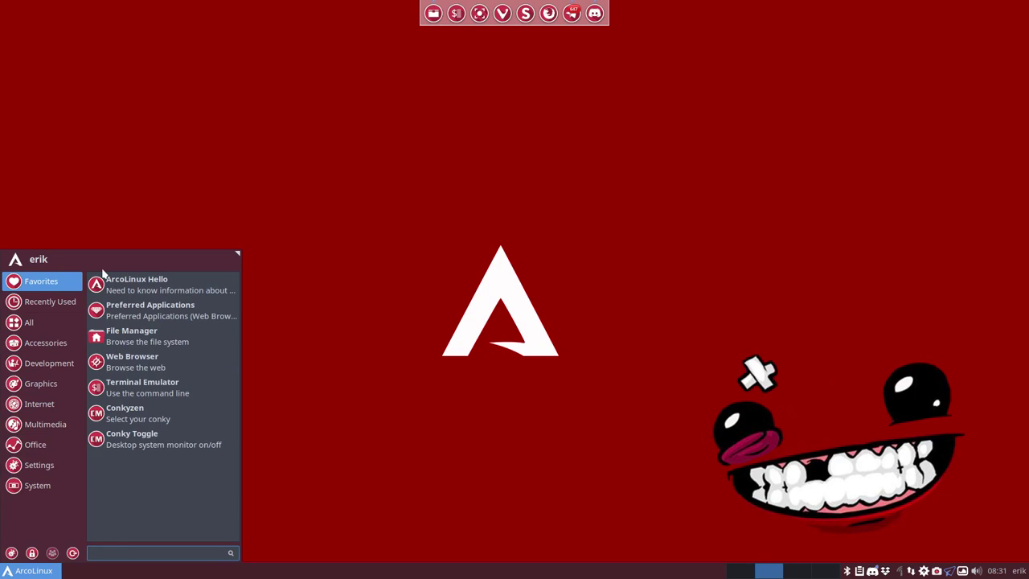
{"action": "left_click", "coordinate": [11, 552]}
{"action": "scroll", "coordinate": [505, 257], "scroll_direction": "down", "scroll_amount": 3}
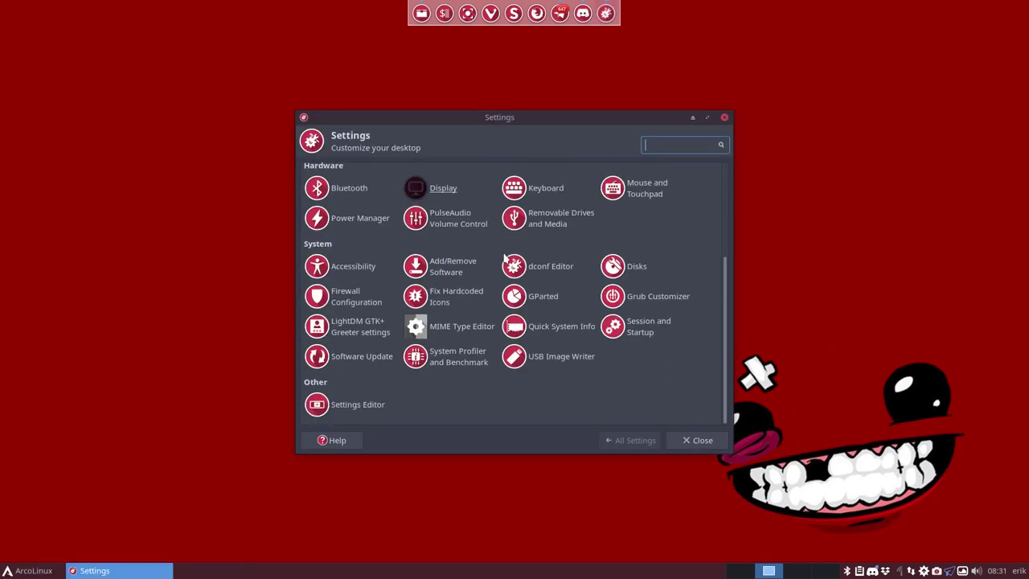
{"action": "scroll", "coordinate": [505, 257], "scroll_direction": "up", "scroll_amount": 3}
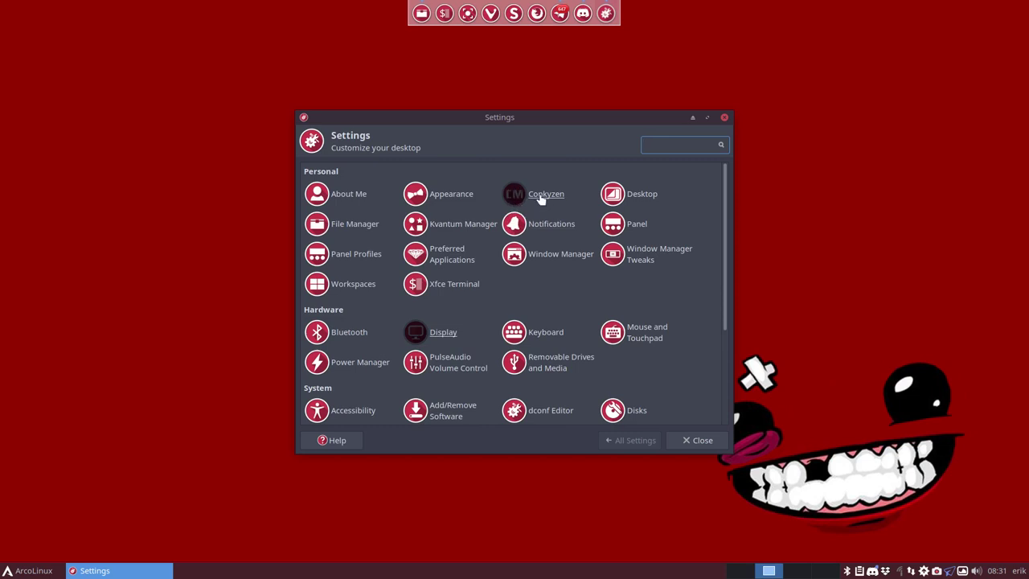
{"action": "left_click", "coordinate": [452, 196]}
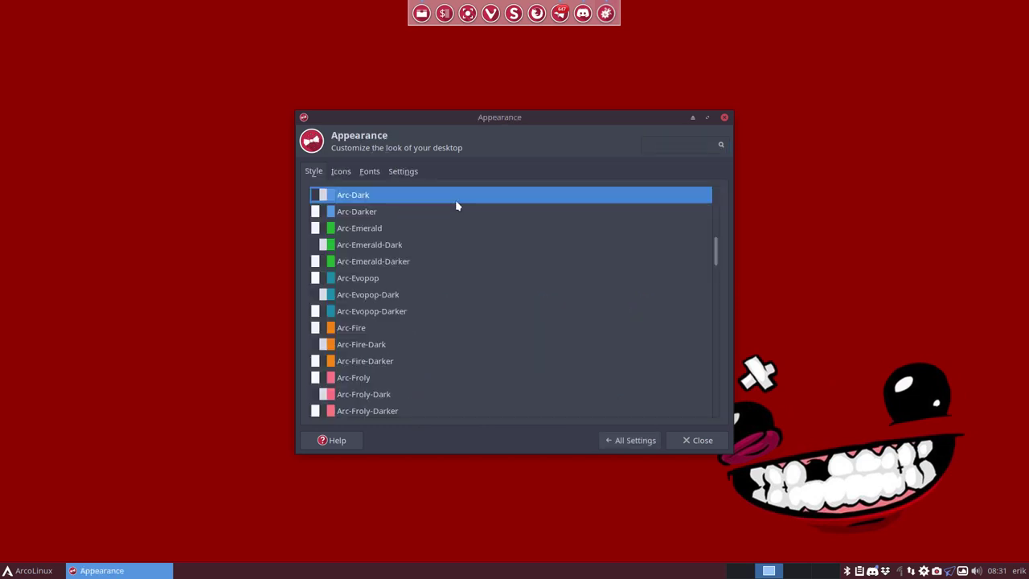
Apply the Arc-Mandy-Dark style theme on the Style tab
{"action": "left_click", "coordinate": [325, 173]}
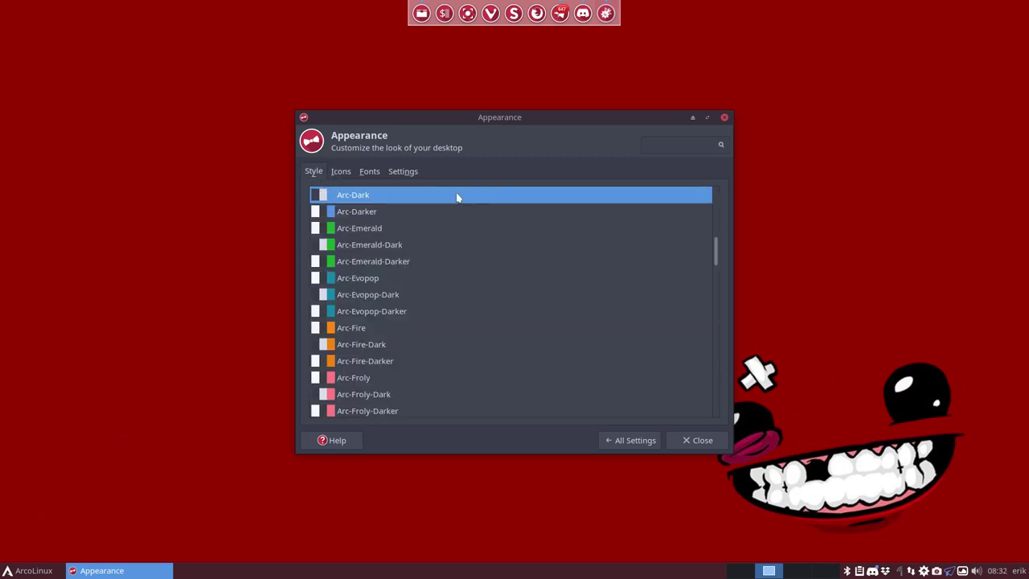
{"action": "key", "text": "Escape"}
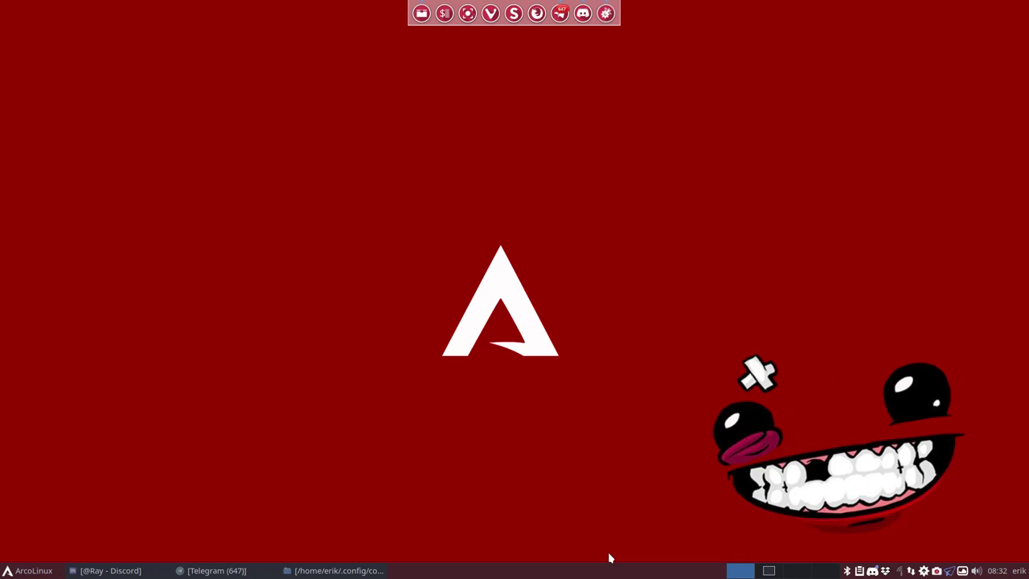
{"action": "left_click", "coordinate": [772, 571]}
{"action": "scroll", "coordinate": [424, 345], "scroll_direction": "down", "scroll_amount": 1}
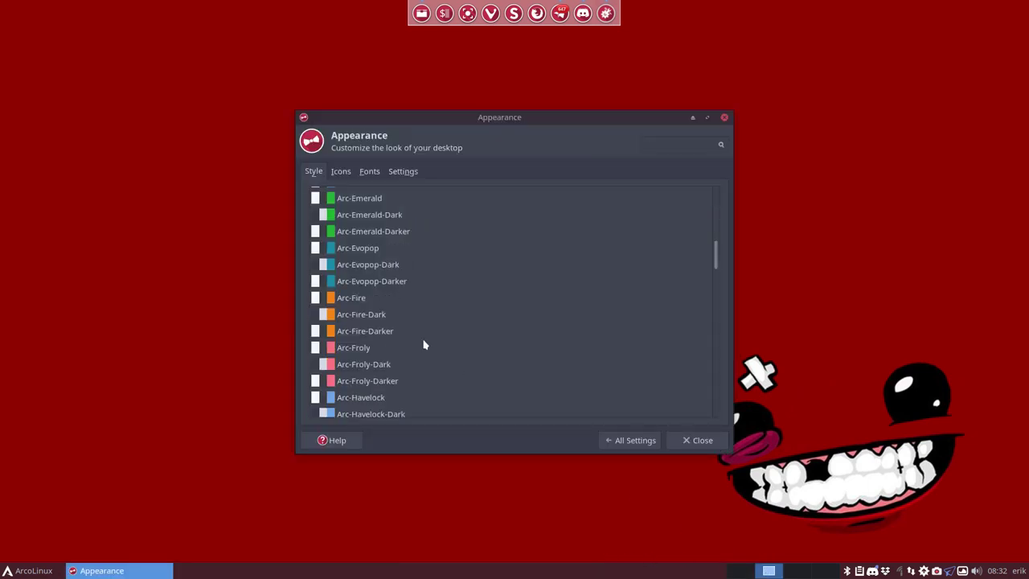
{"action": "scroll", "coordinate": [425, 345], "scroll_direction": "down", "scroll_amount": 3}
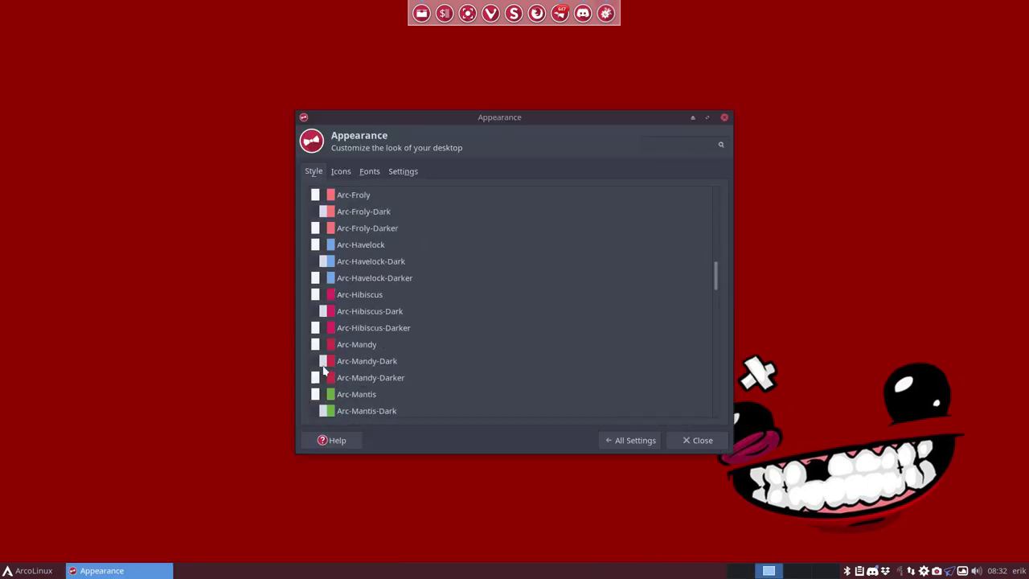
{"action": "left_click", "coordinate": [324, 366]}
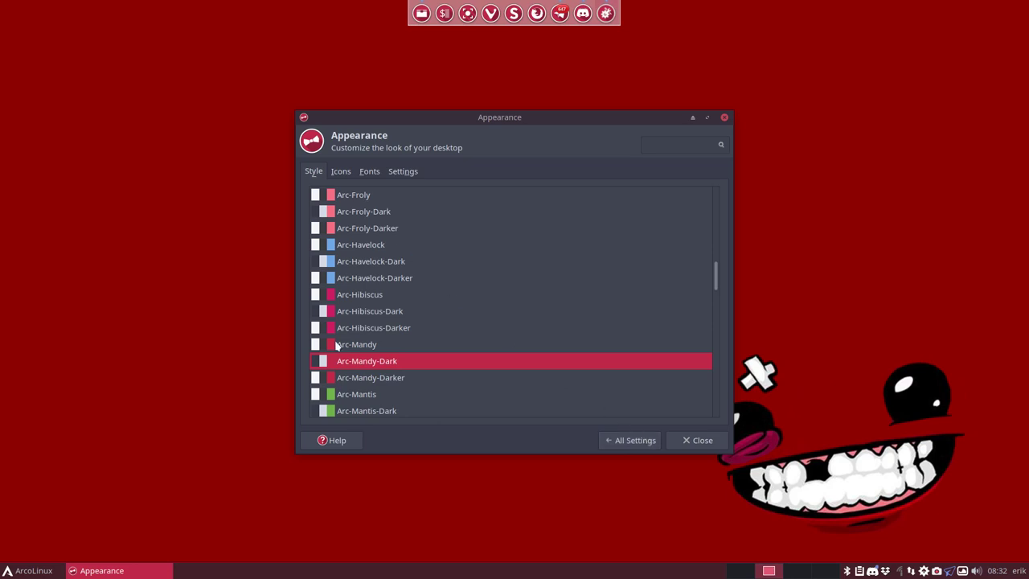
Browse the Settings category in the Whisker menu
{"action": "left_click", "coordinate": [24, 570]}
{"action": "left_click", "coordinate": [39, 465]}
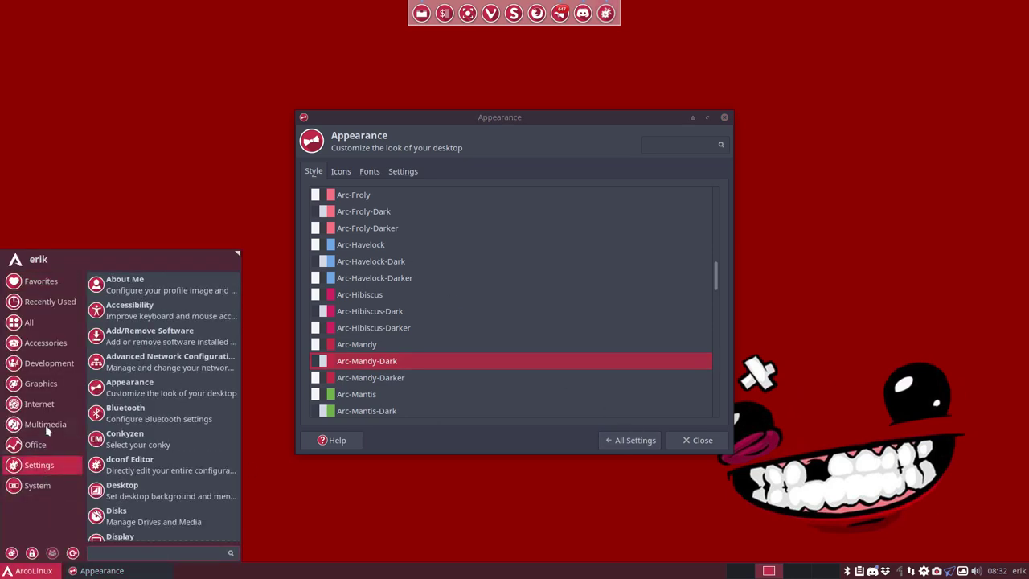
{"action": "mouse_move", "coordinate": [48, 301]}
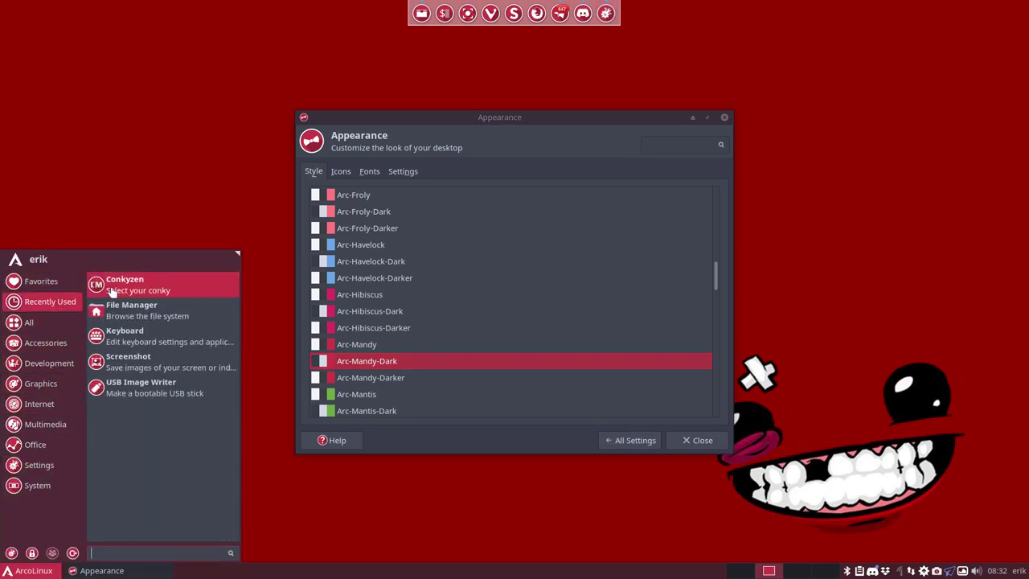
Open the home folder in Thunar with dot-folders hidden, icon view, and the window un-maximized
{"action": "left_click", "coordinate": [346, 172]}
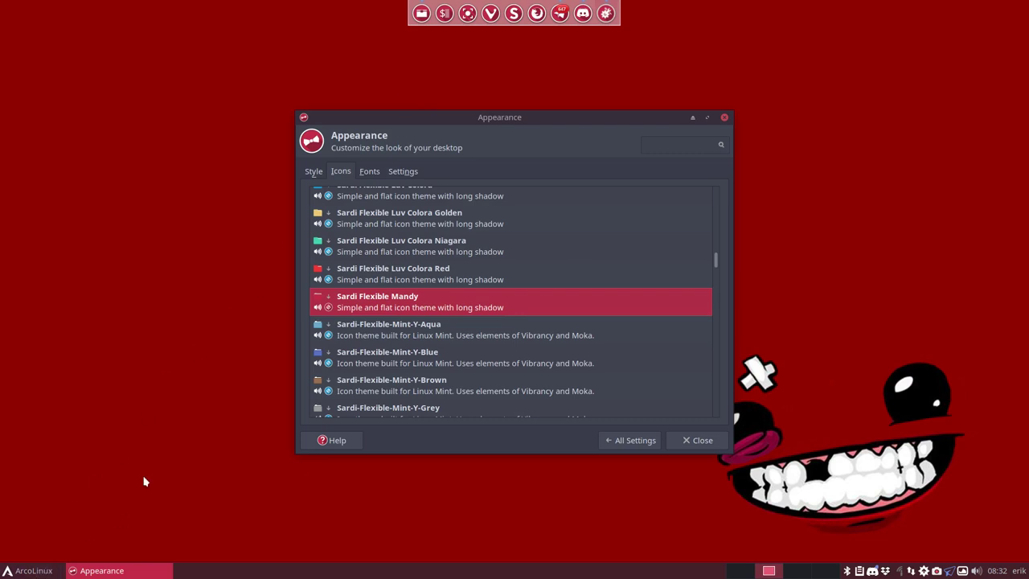
{"action": "key", "text": "super+e"}
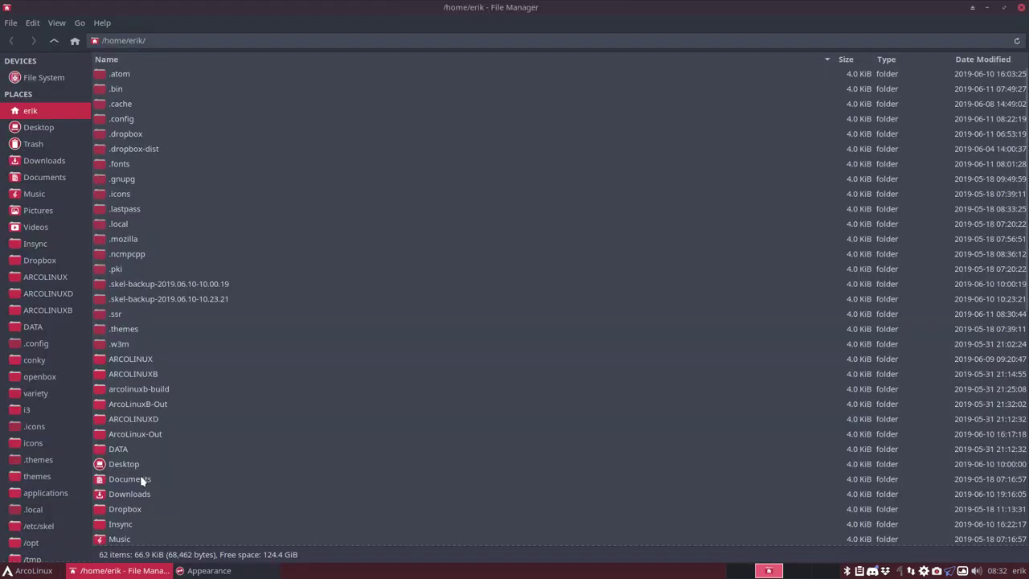
{"action": "key", "text": "ctrl+h"}
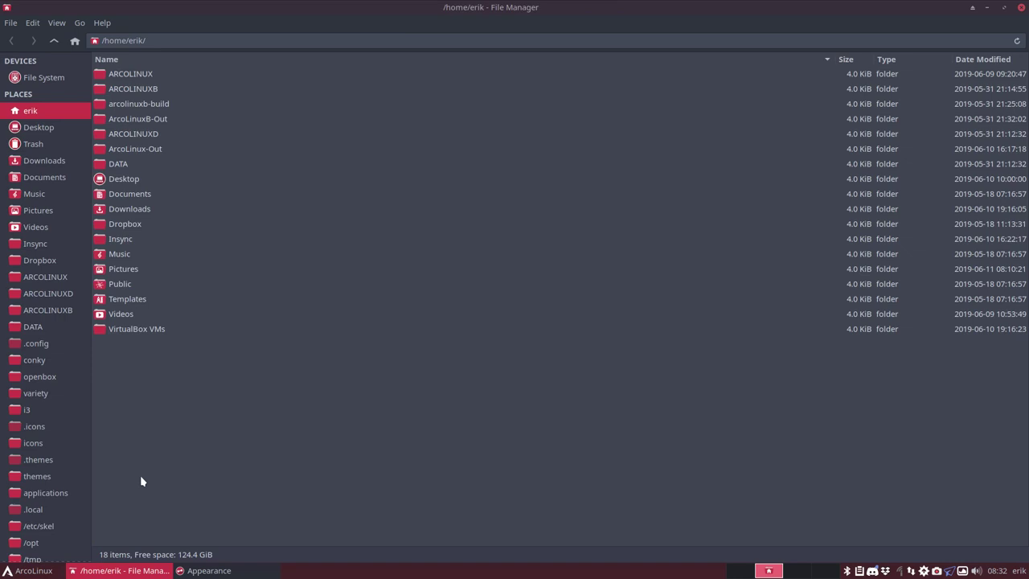
{"action": "key", "text": "ctrl+1"}
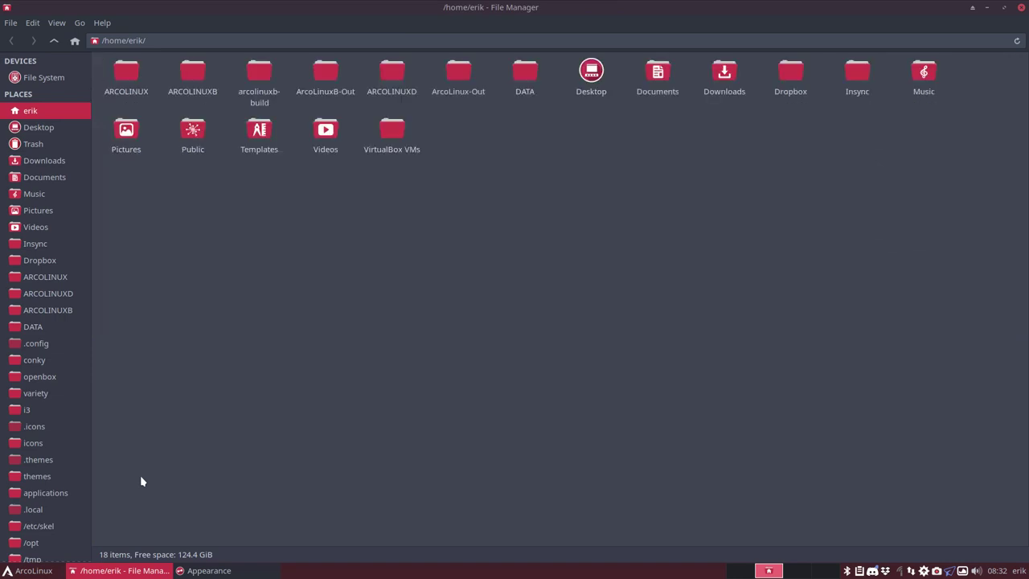
{"action": "key", "text": "alt+F10"}
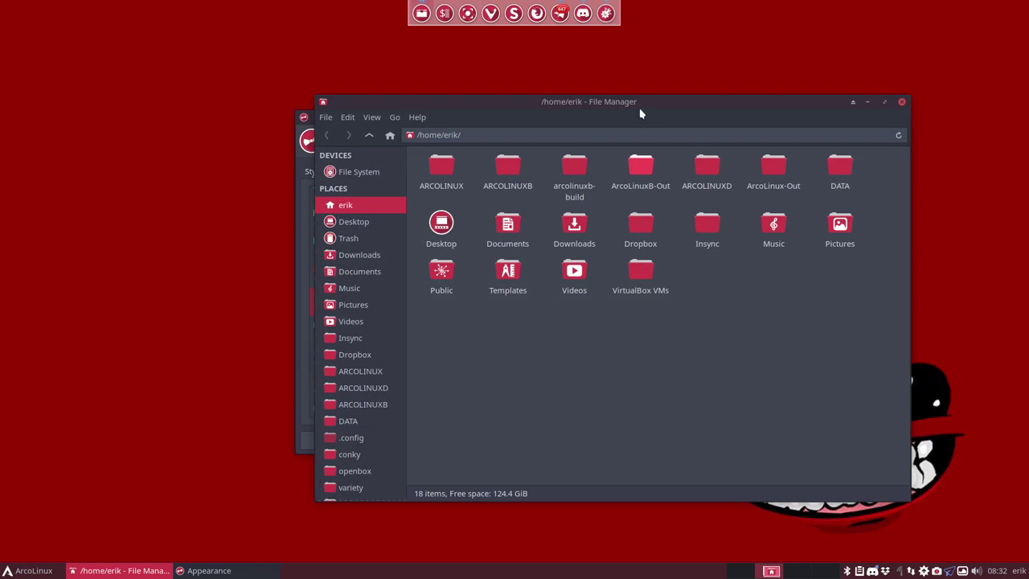
Place Thunar and Appearance side by side and apply the Sardi-Flexible-Mint-Y-Red icon theme
{"action": "left_click_drag", "start_coordinate": [641, 111], "coordinate": [758, 90]}
{"action": "left_click_drag", "start_coordinate": [394, 121], "coordinate": [196, 157]}
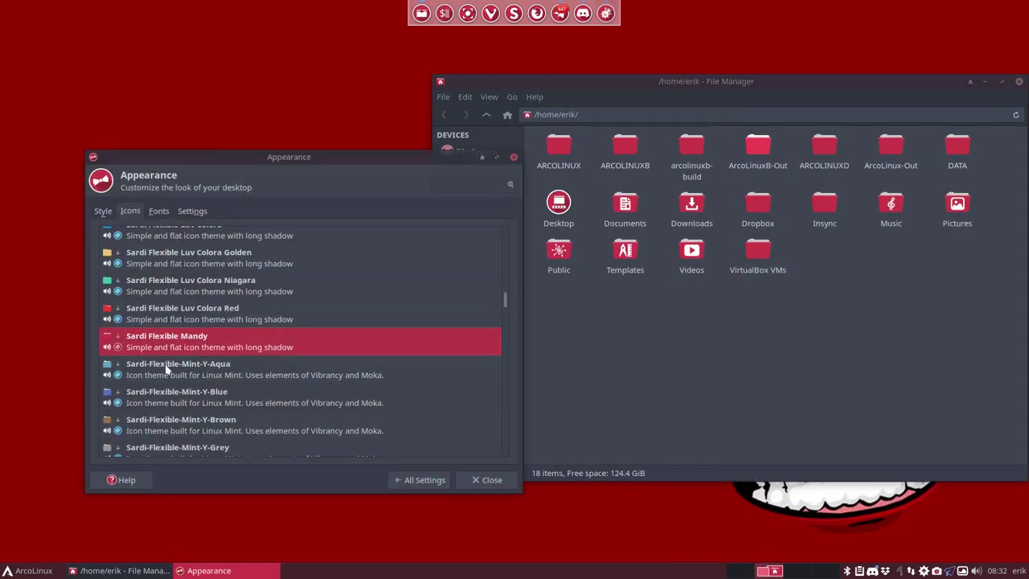
{"action": "scroll", "coordinate": [169, 375], "scroll_direction": "down", "scroll_amount": 3}
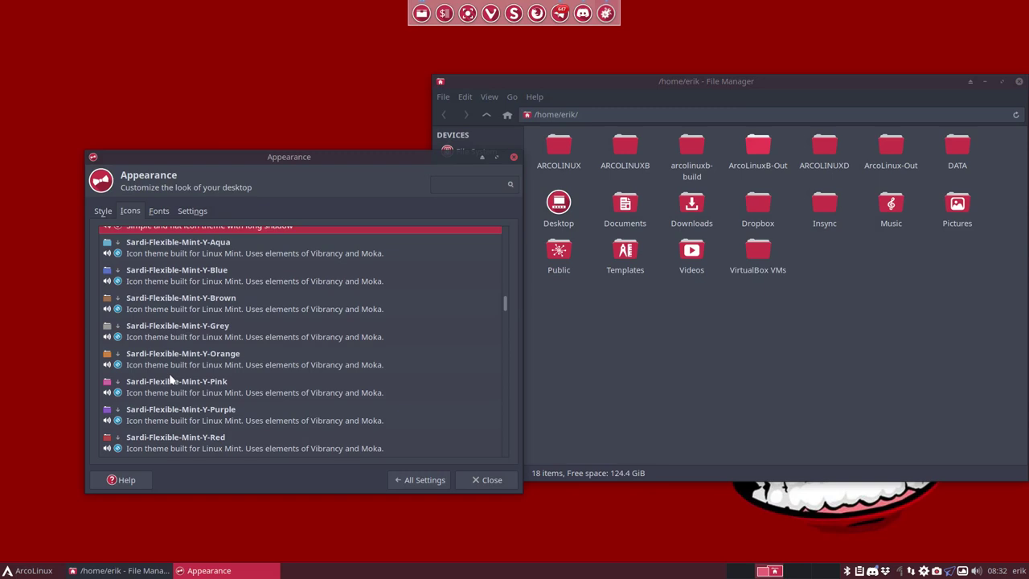
{"action": "scroll", "coordinate": [171, 380], "scroll_direction": "down", "scroll_amount": 1}
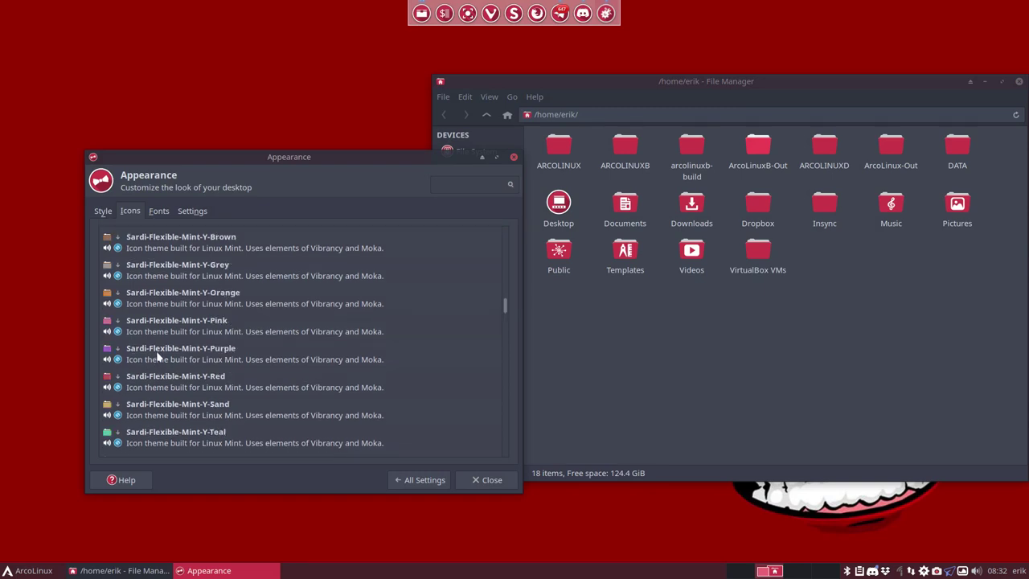
{"action": "left_click", "coordinate": [205, 383]}
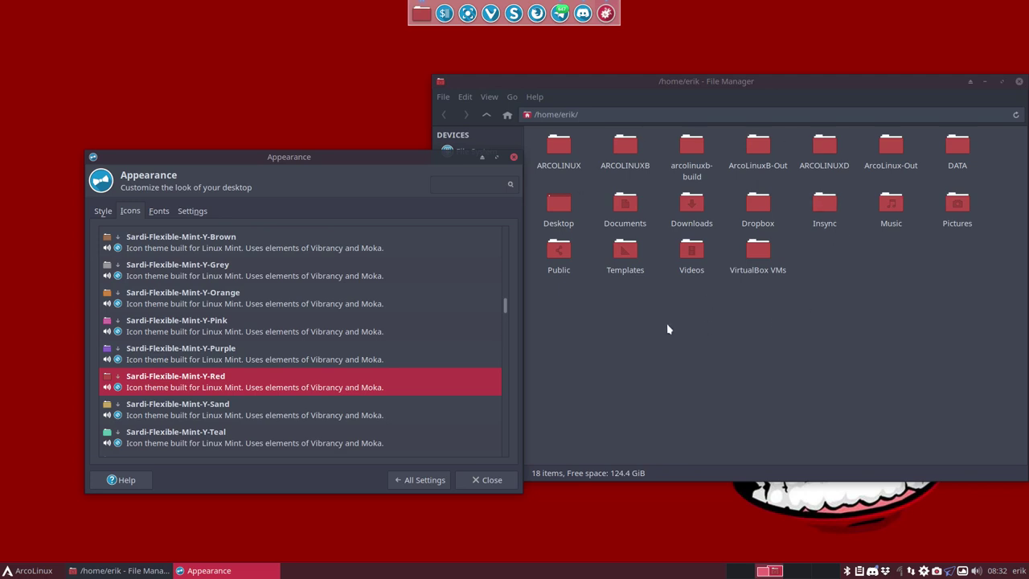
Switch the icon theme back to Sardi Flexible Mandy and bring Thunar to the front
{"action": "left_click_drag", "start_coordinate": [416, 160], "coordinate": [370, 202]}
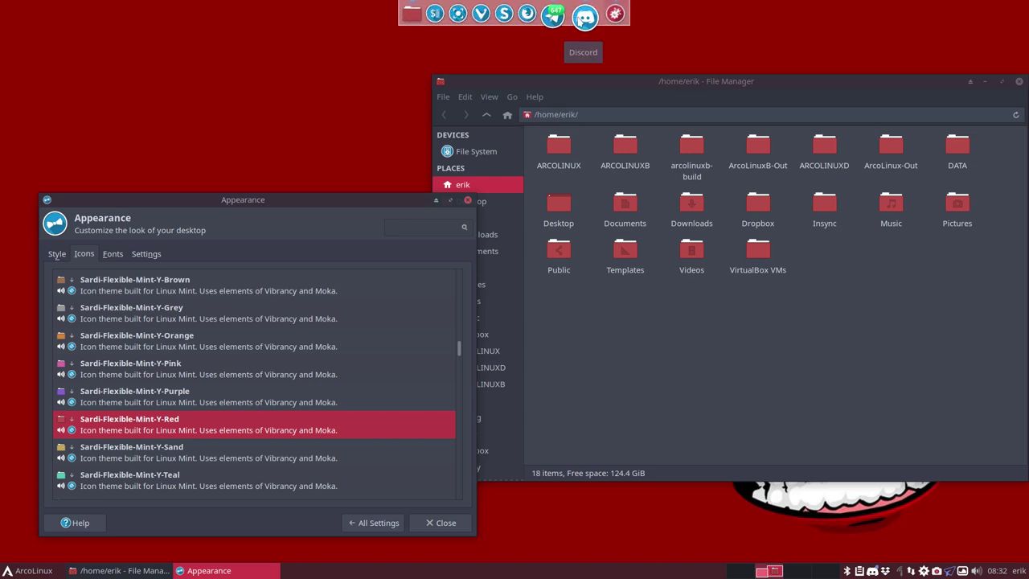
{"action": "scroll", "coordinate": [182, 416], "scroll_direction": "up", "scroll_amount": 3}
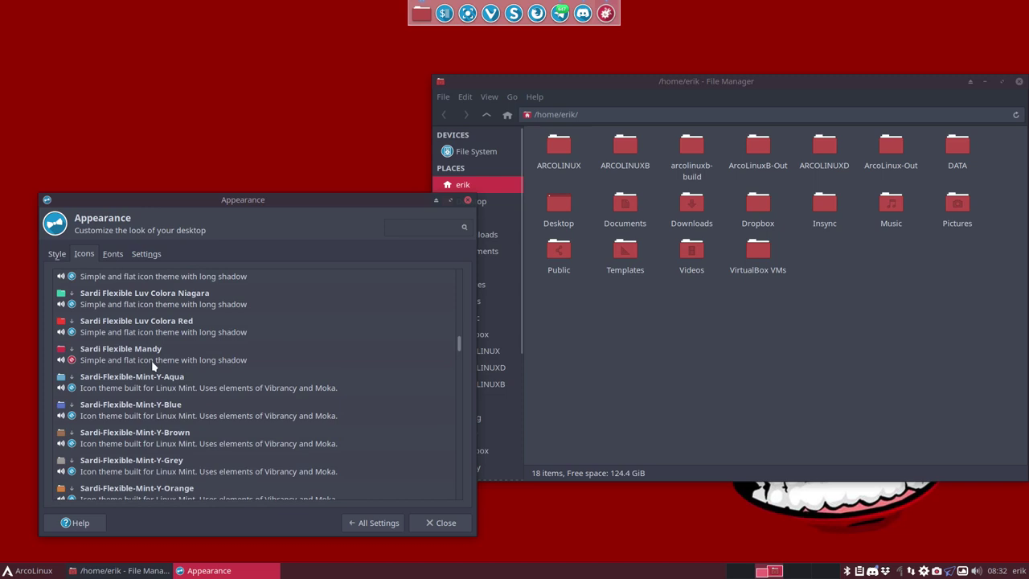
{"action": "left_click", "coordinate": [125, 359]}
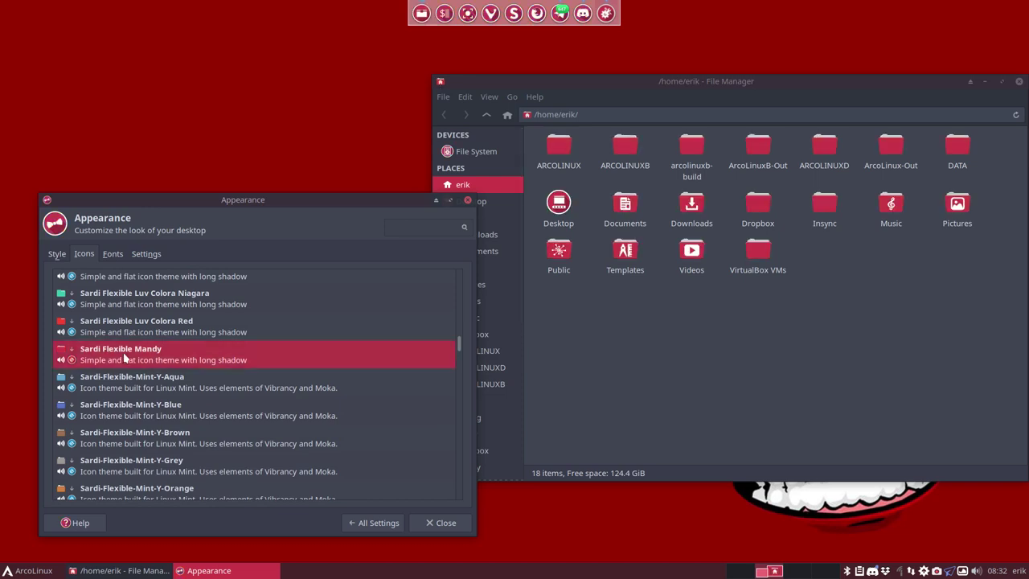
{"action": "left_click", "coordinate": [606, 354]}
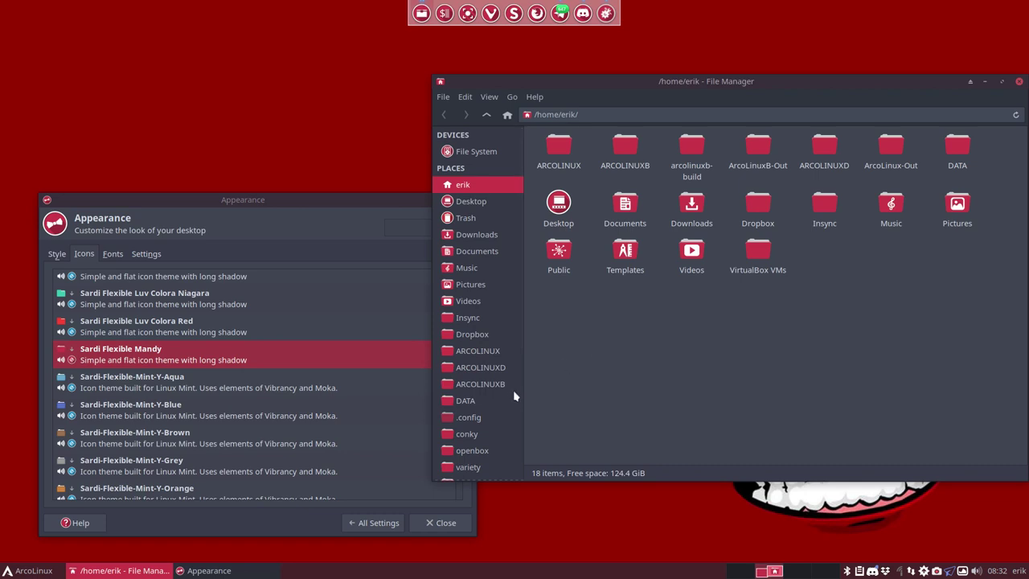
{"action": "scroll", "coordinate": [511, 394], "scroll_direction": "down", "scroll_amount": 3}
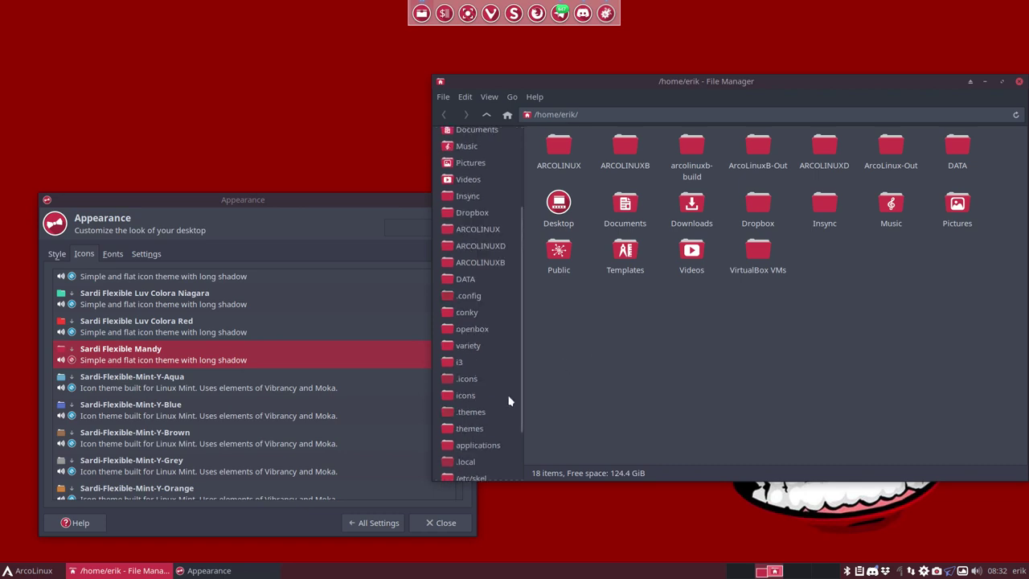
Open /usr/share/icons in Thunar and select the Sardi-Flexible-Mandy folder
{"action": "left_click", "coordinate": [478, 396]}
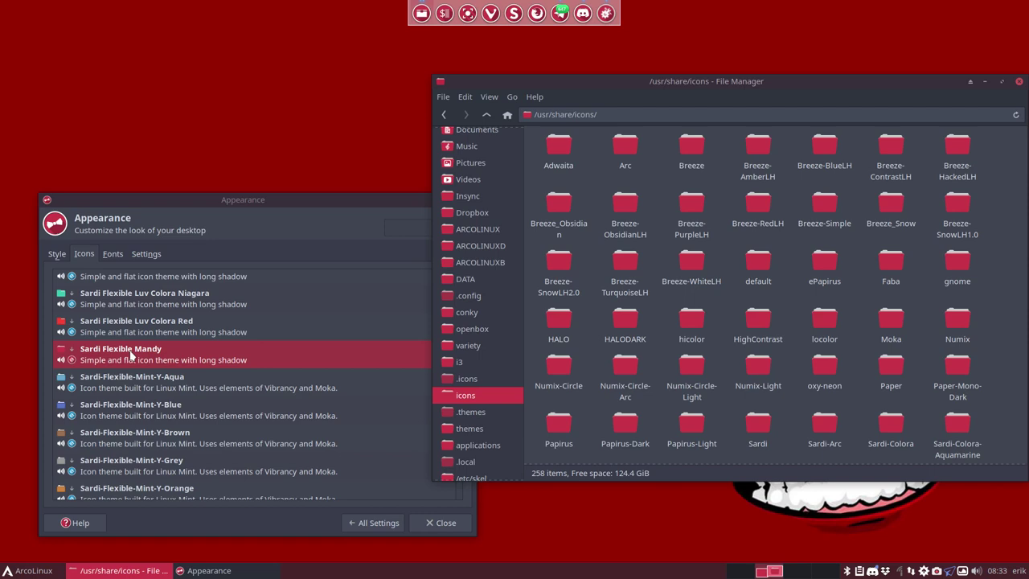
{"action": "left_click", "coordinate": [133, 357]}
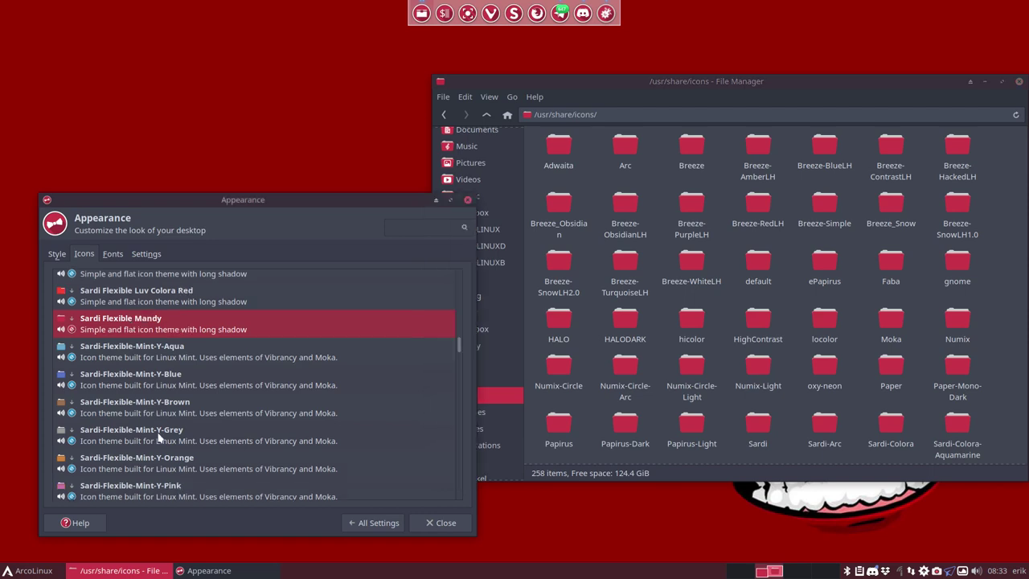
{"action": "scroll", "coordinate": [152, 418], "scroll_direction": "down", "scroll_amount": 5}
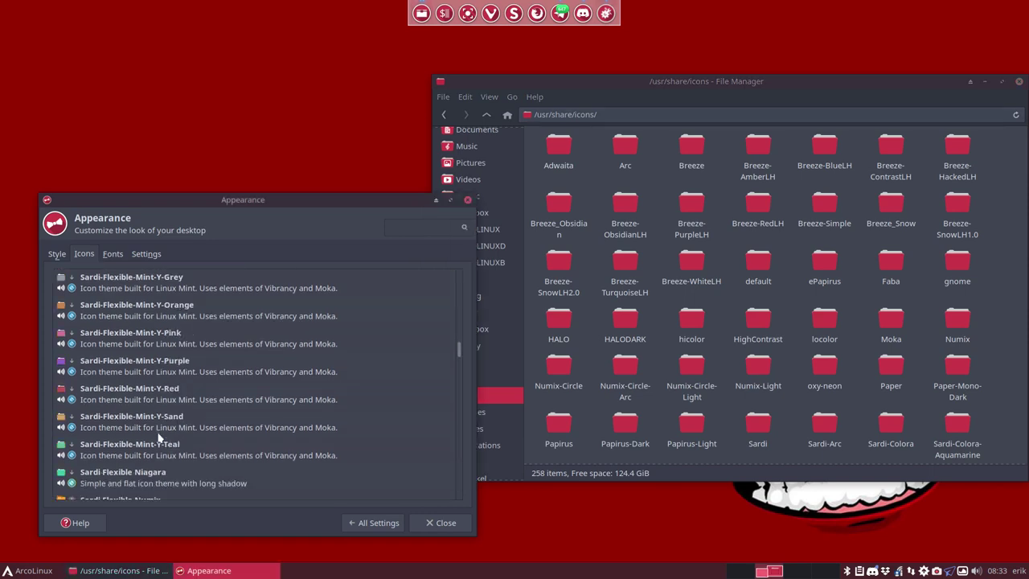
{"action": "scroll", "coordinate": [158, 438], "scroll_direction": "down", "scroll_amount": 1}
{"action": "left_click", "coordinate": [597, 408]}
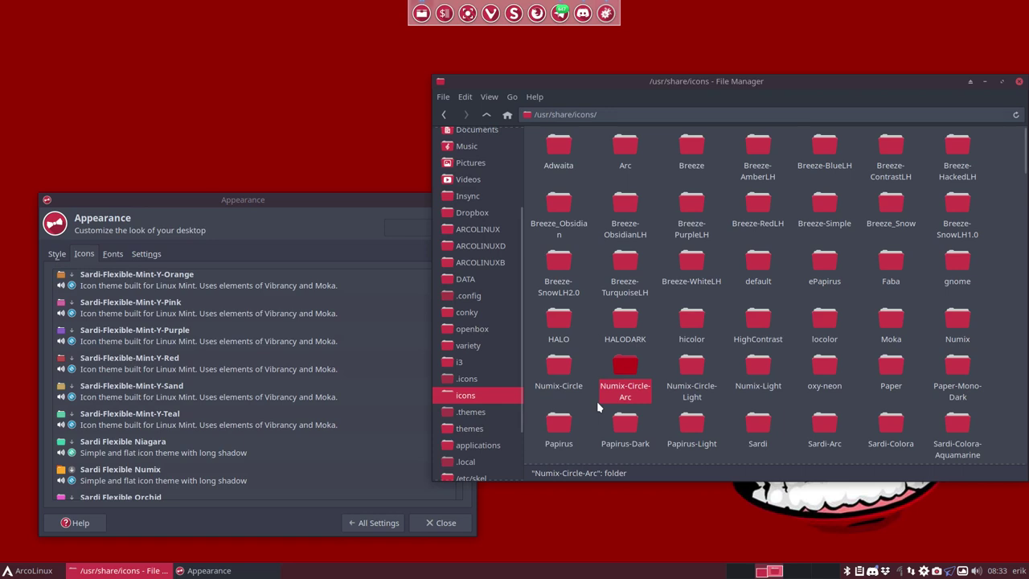
{"action": "scroll", "coordinate": [597, 407], "scroll_direction": "down", "scroll_amount": 5}
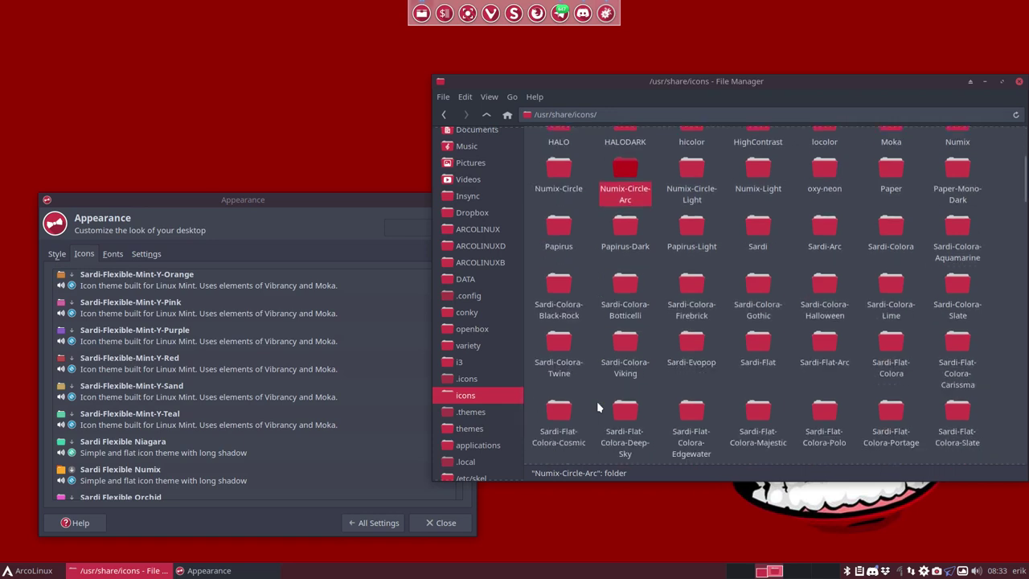
{"action": "scroll", "coordinate": [597, 408], "scroll_direction": "down", "scroll_amount": 3}
{"action": "scroll", "coordinate": [597, 408], "scroll_direction": "down", "scroll_amount": 2}
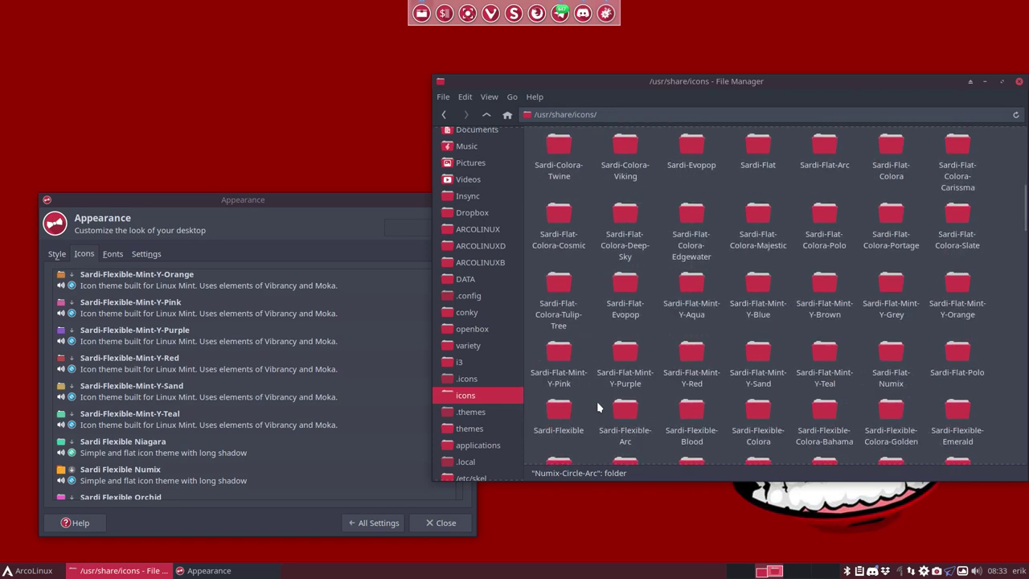
{"action": "scroll", "coordinate": [598, 407], "scroll_direction": "down", "scroll_amount": 2}
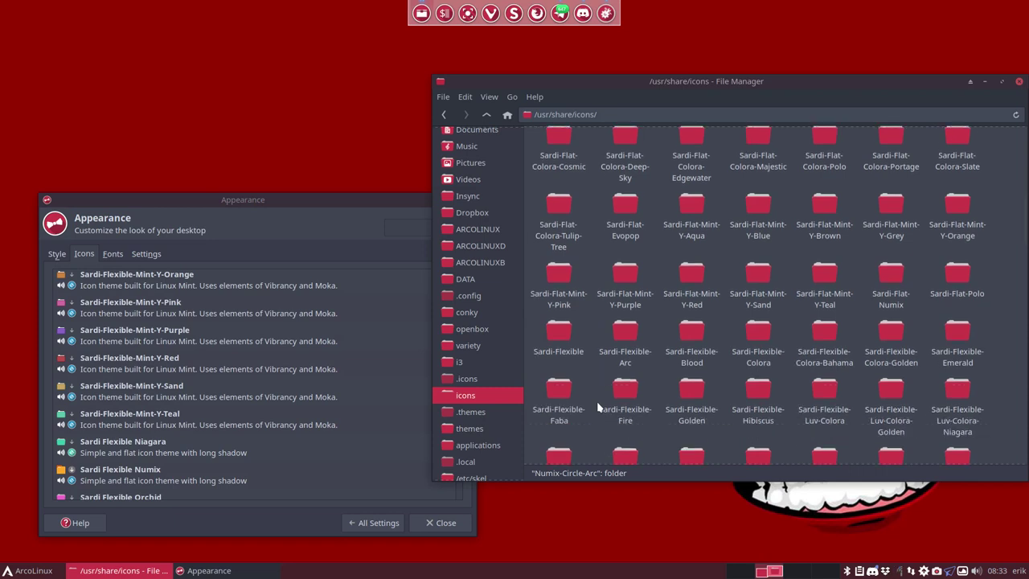
{"action": "scroll", "coordinate": [712, 400], "scroll_direction": "down", "scroll_amount": 2}
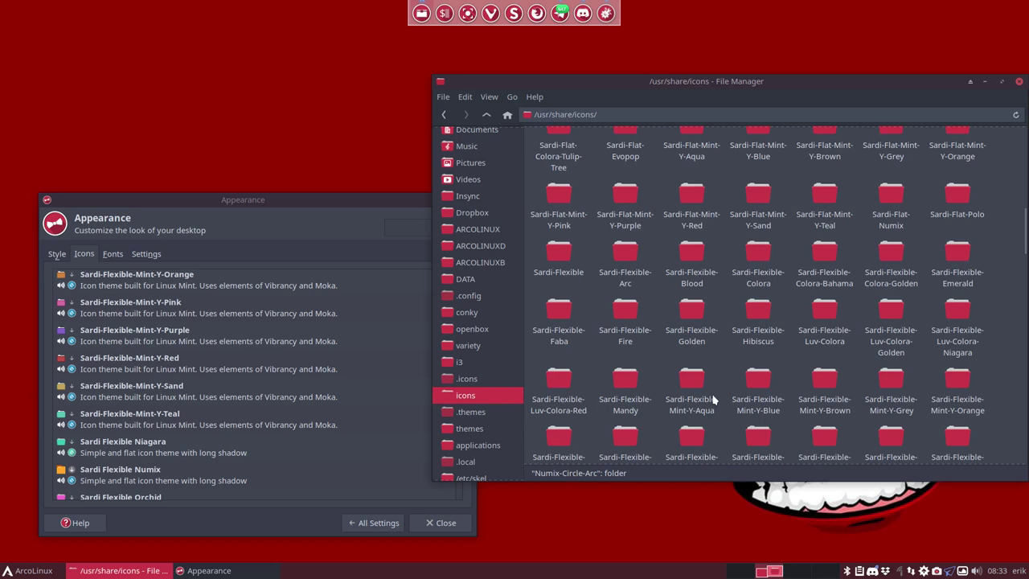
{"action": "scroll", "coordinate": [712, 400], "scroll_direction": "down", "scroll_amount": 1}
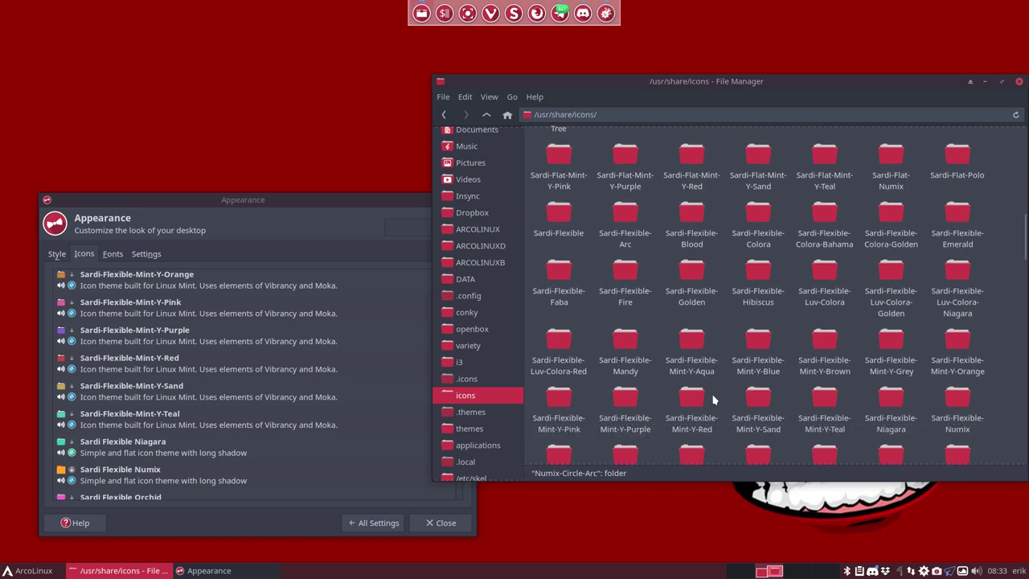
{"action": "left_click", "coordinate": [627, 347]}
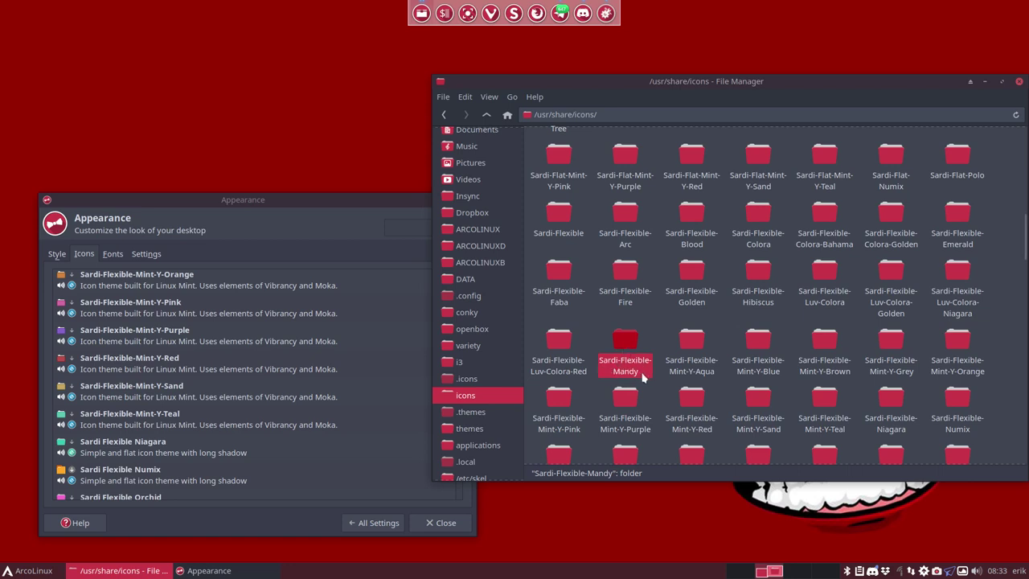
Apply Sardi-Flexible-Mint-Y-Red icons, then open Sardi-Flexible-Mandy's index.theme in Sublime Text
{"action": "left_click", "coordinate": [126, 367]}
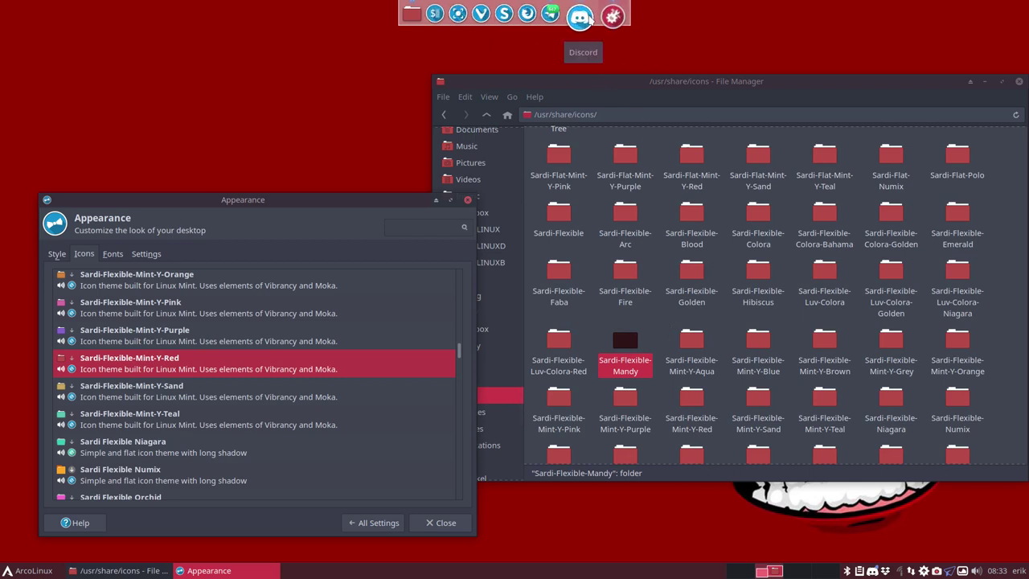
{"action": "left_click", "coordinate": [635, 336]}
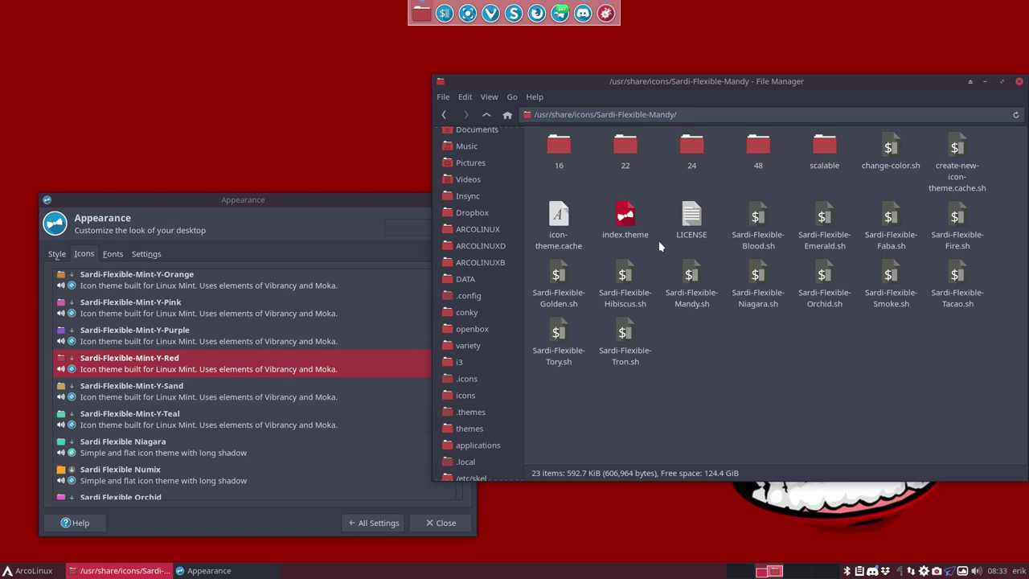
{"action": "left_click", "coordinate": [626, 219]}
{"action": "right_click", "coordinate": [625, 221]}
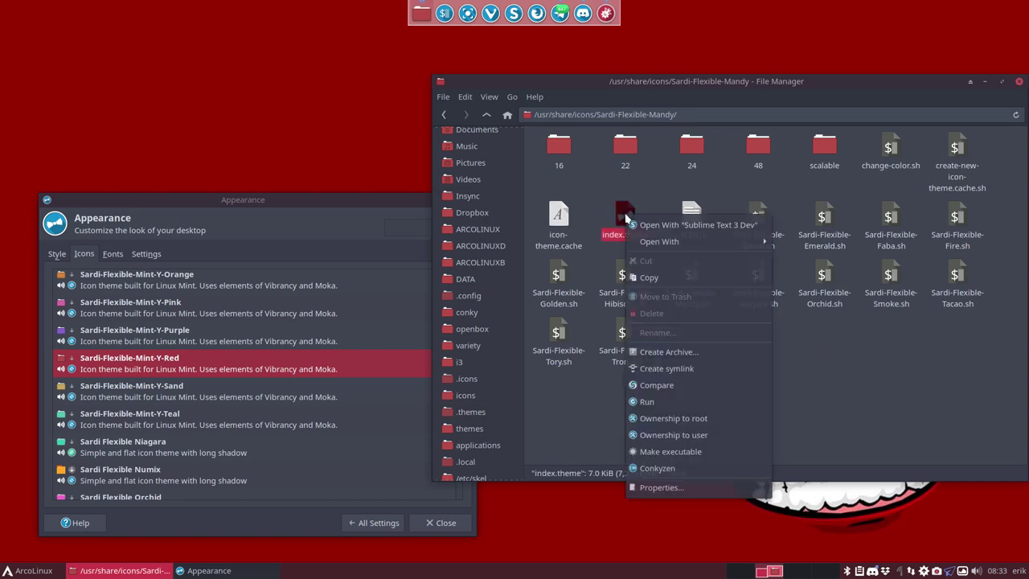
{"action": "left_click", "coordinate": [704, 234]}
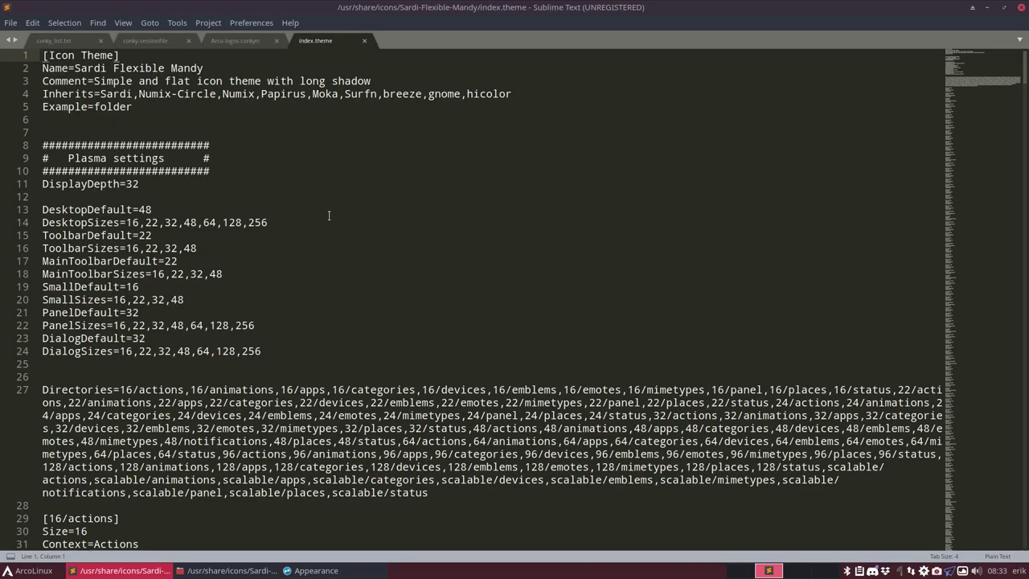
Inspect the Inherits line in Sardi-Flexible-Mandy's index.theme, then close Sublime Text
{"action": "left_click", "coordinate": [103, 91]}
{"action": "left_click_drag", "start_coordinate": [351, 11], "coordinate": [369, 160]}
{"action": "mouse_move", "coordinate": [927, 160]}
{"action": "left_mouse_down"}
{"action": "mouse_move", "coordinate": [941, 165]}
{"action": "mouse_move", "coordinate": [938, 174]}
{"action": "left_mouse_up"}
{"action": "left_click", "coordinate": [937, 173]}
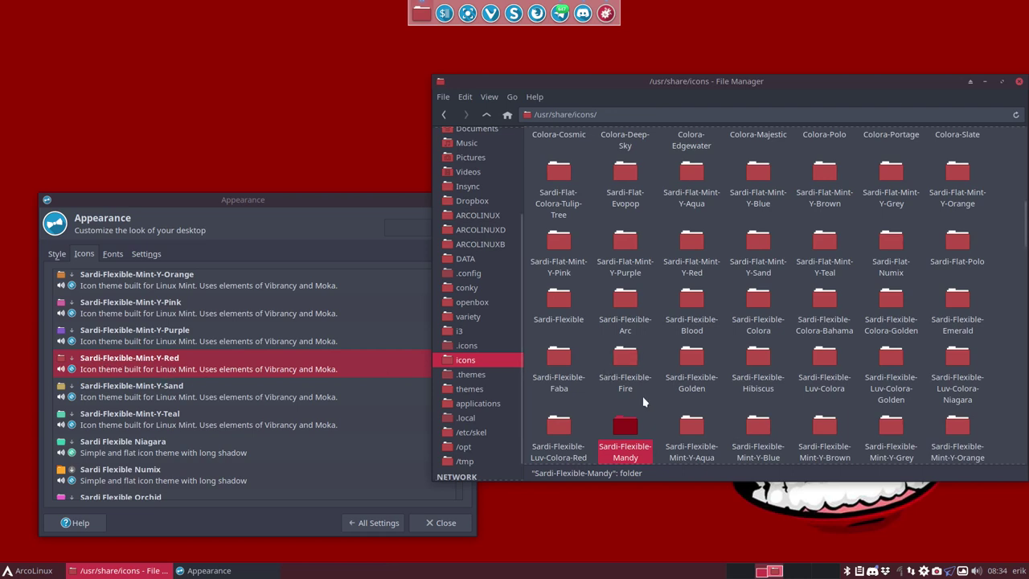
Open the Sardi-Flexible-Mint-Y-Red folder and its index.theme in Sublime Text
{"action": "scroll", "coordinate": [653, 401], "scroll_direction": "down", "scroll_amount": 3}
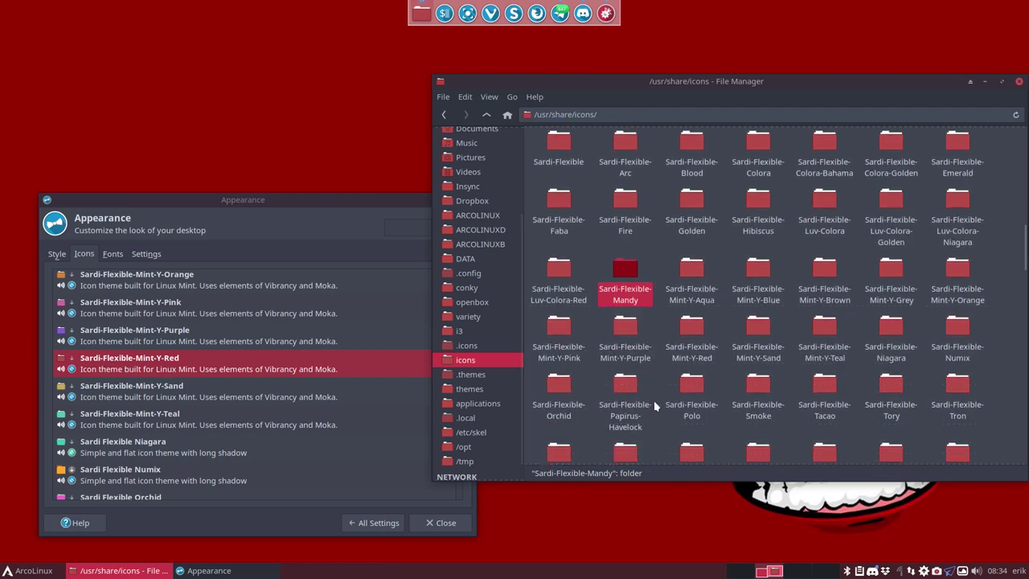
{"action": "left_click", "coordinate": [692, 329]}
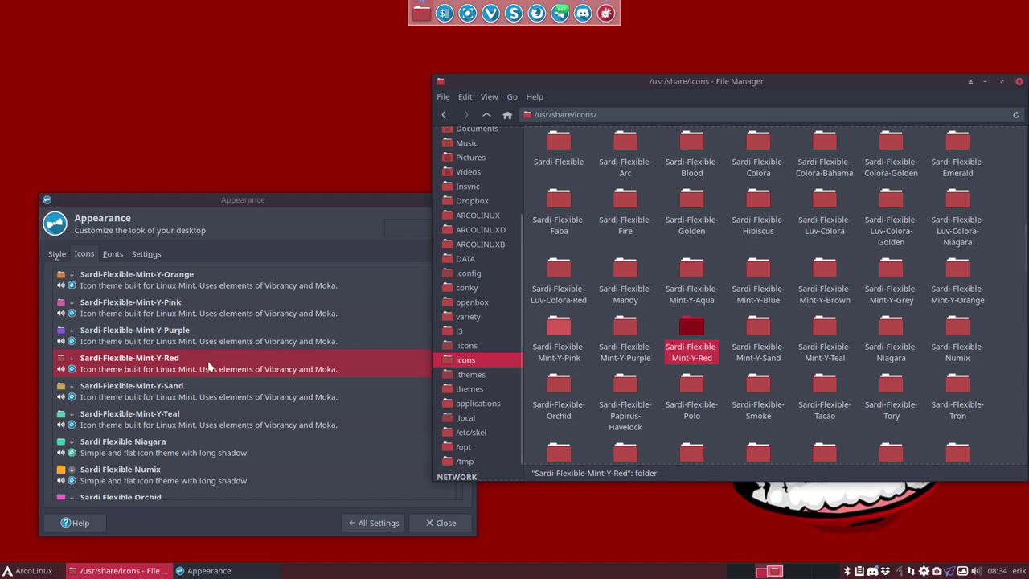
{"action": "double_click", "coordinate": [690, 329]}
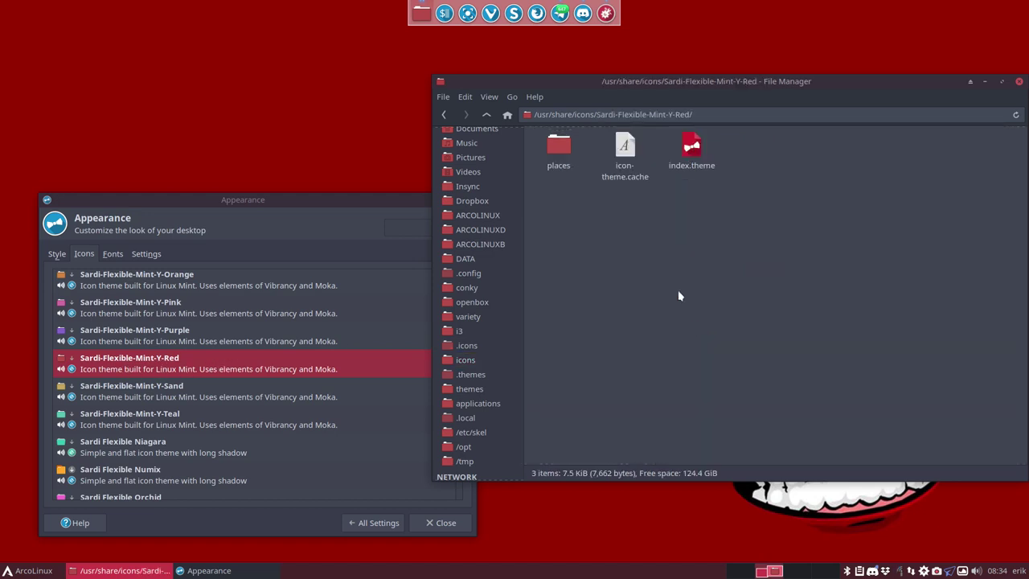
{"action": "double_click", "coordinate": [687, 158]}
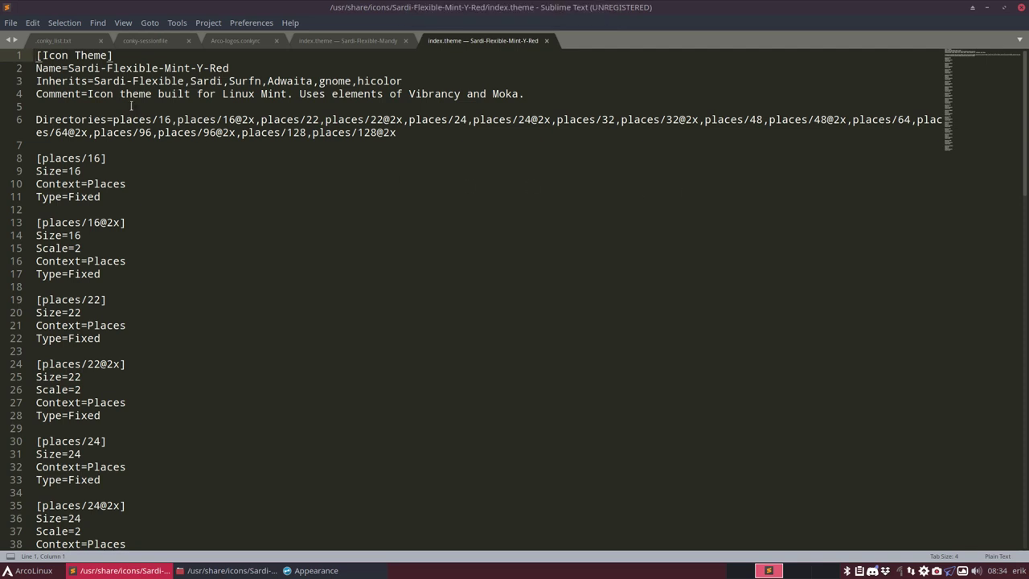
Change Inherits to start with Sardi-Flexible-Mandy and save with administrator rights
{"action": "left_click", "coordinate": [186, 80]}
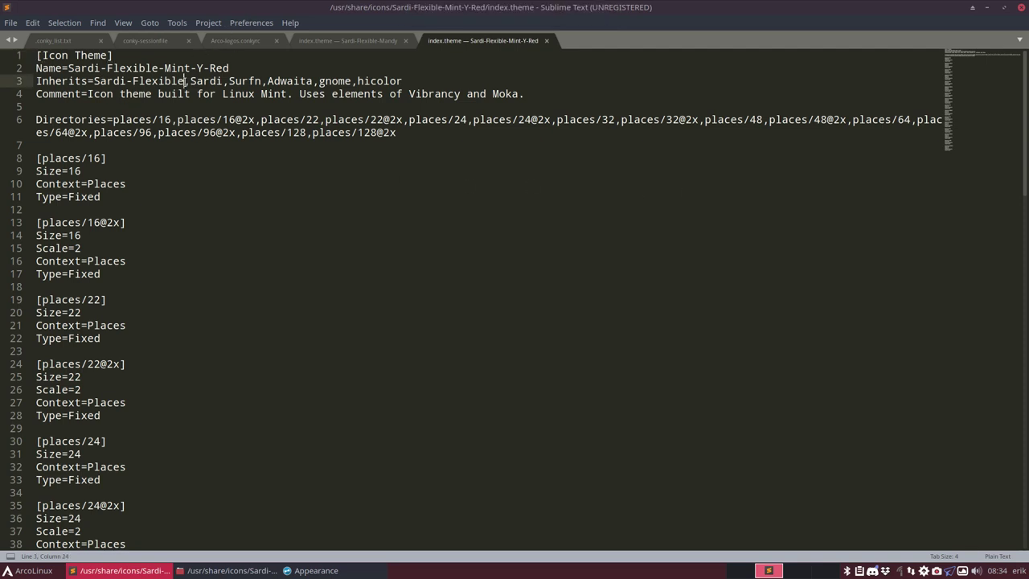
{"action": "type", "text": "-m"}
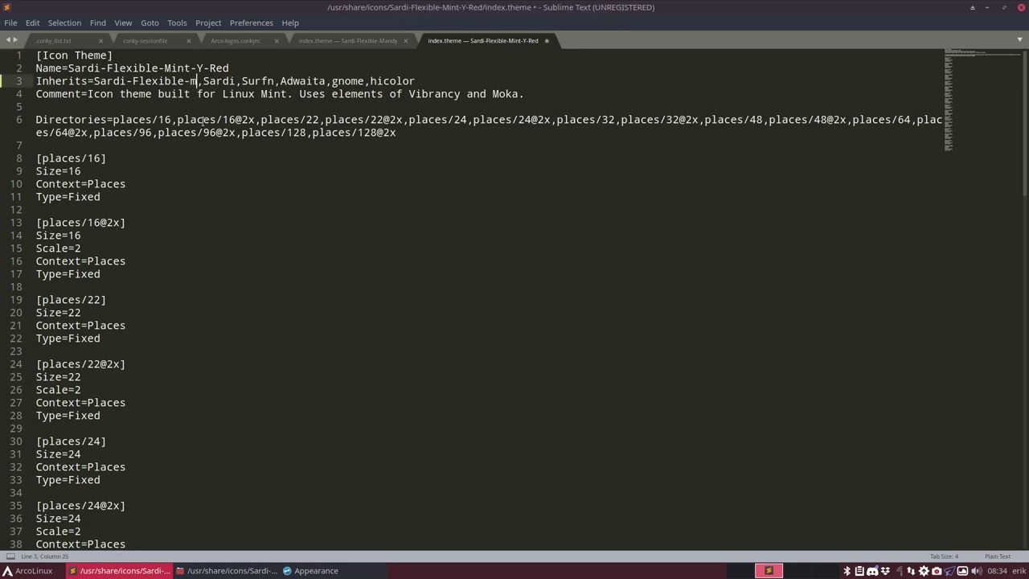
{"action": "key", "text": "BackSpace"}
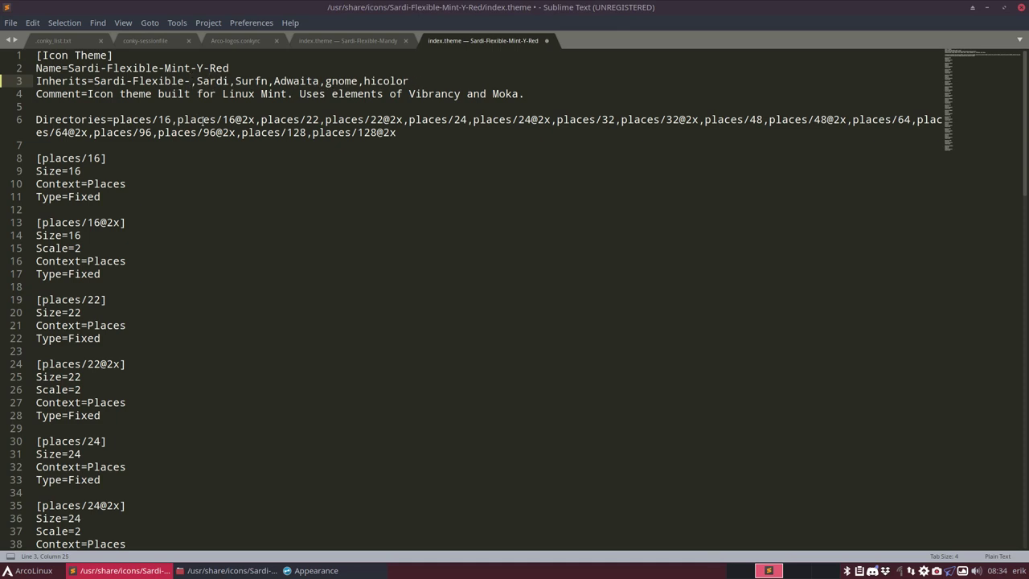
{"action": "type", "text": "Mandy"}
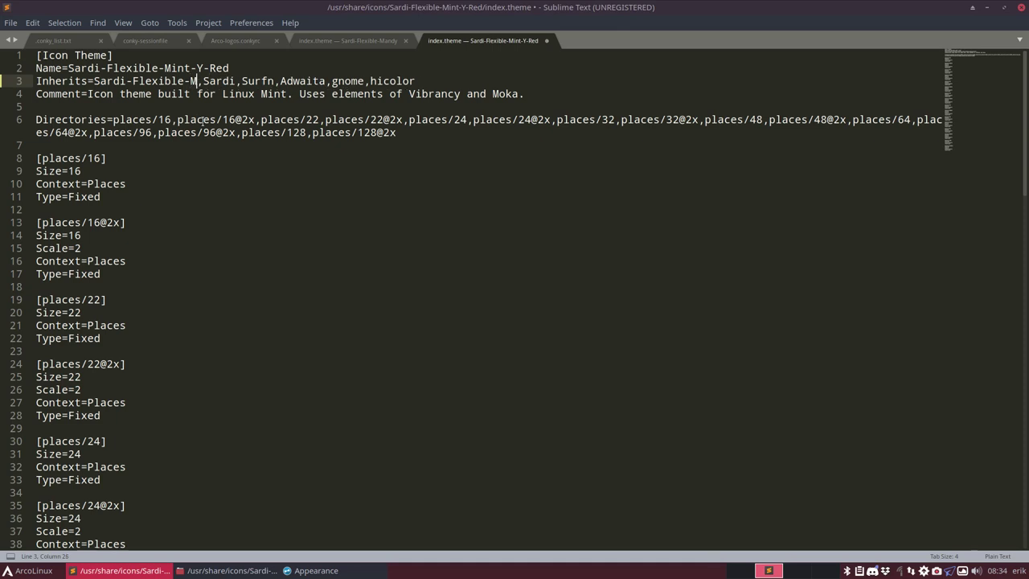
{"action": "key", "text": "ctrl+s"}
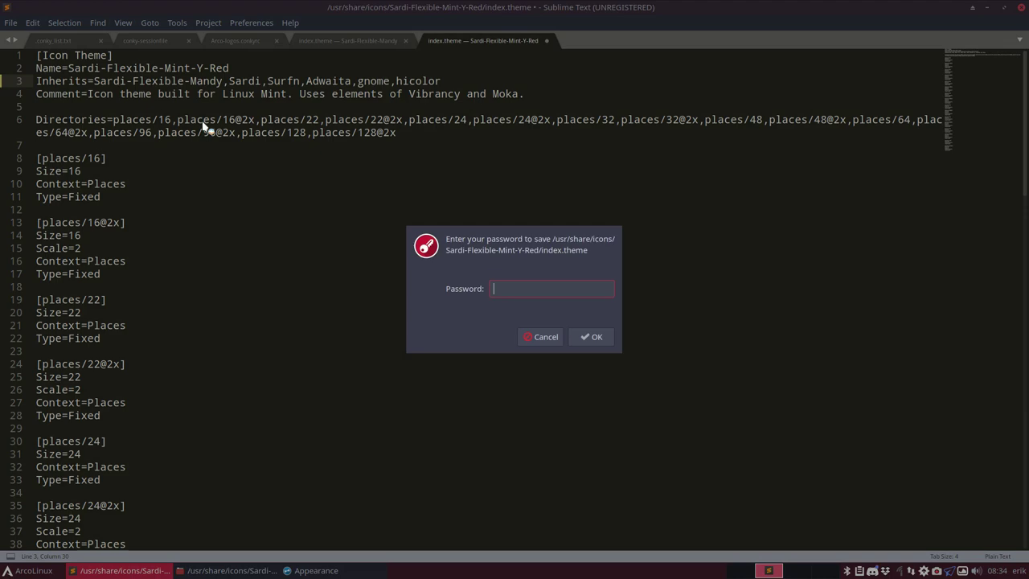
{"action": "key", "text": "Return"}
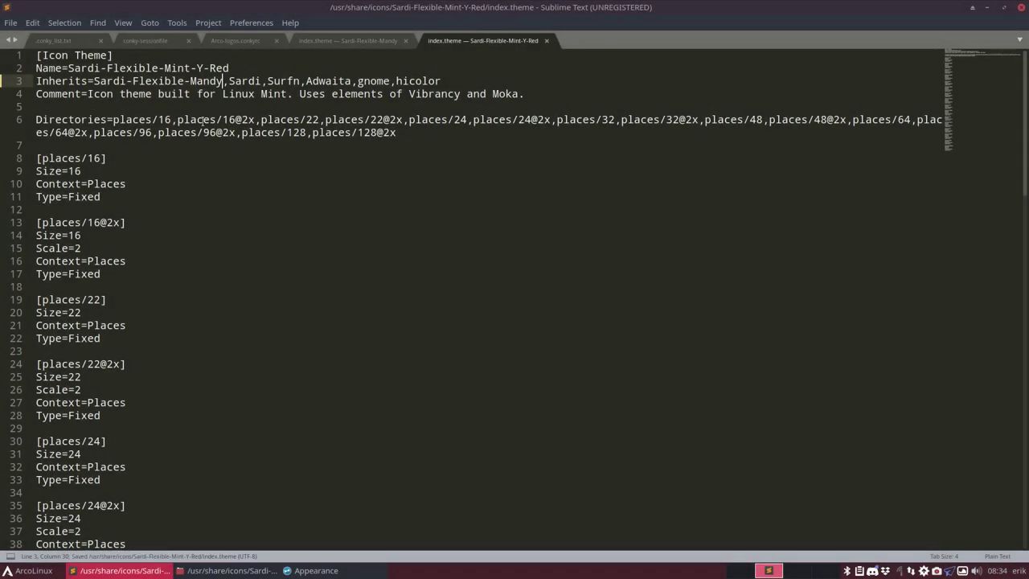
{"action": "left_click_drag", "start_coordinate": [642, 7], "coordinate": [734, 300]}
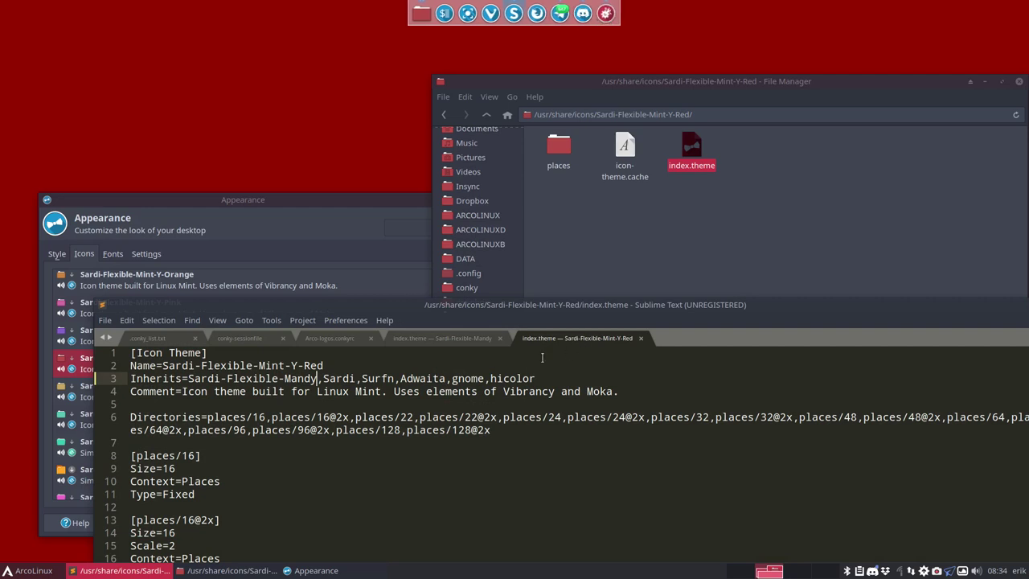
Select icon-theme.cache in the Mint-Y-Red folder, dismiss the folder menu, and raise Appearance
{"action": "left_click", "coordinate": [24, 571]}
{"action": "left_click", "coordinate": [348, 503]}
{"action": "left_click", "coordinate": [625, 150]}
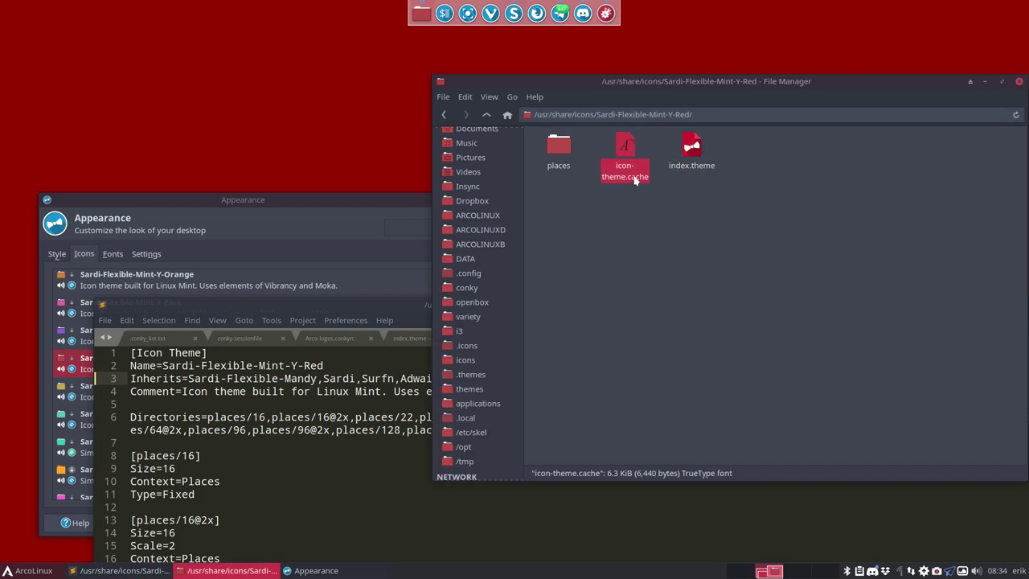
{"action": "right_click", "coordinate": [633, 226]}
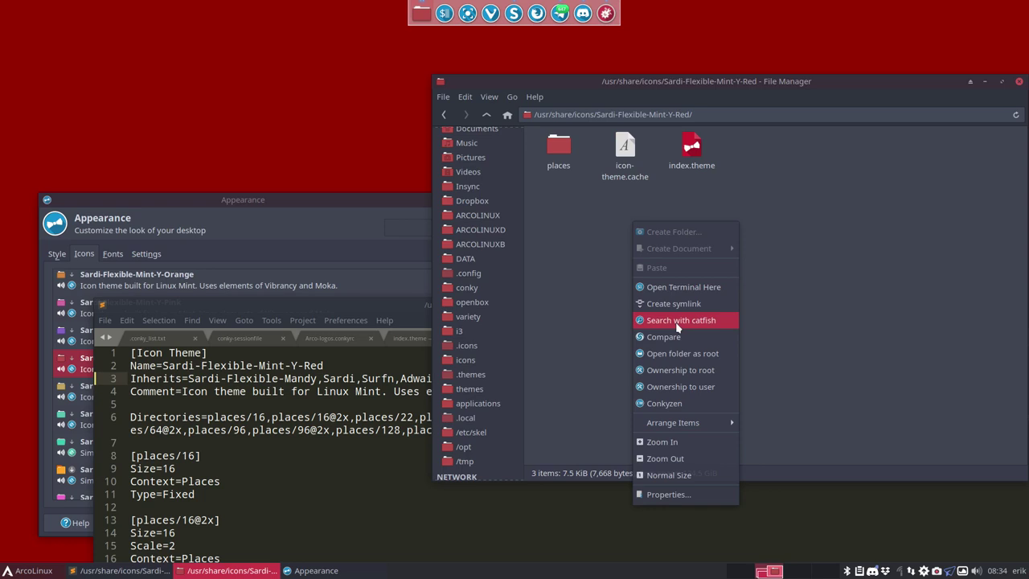
{"action": "left_click", "coordinate": [585, 352]}
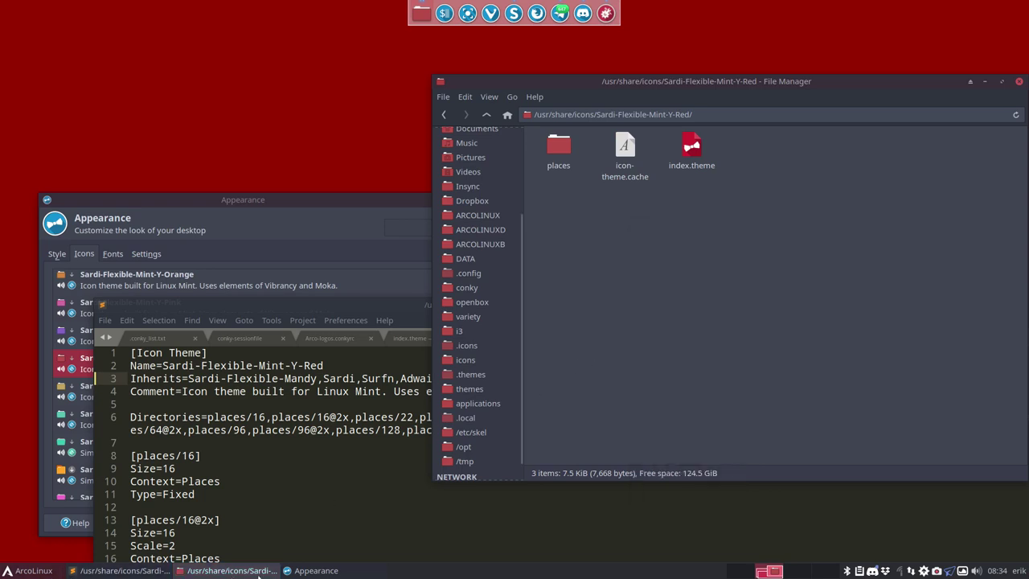
{"action": "left_click", "coordinate": [289, 571]}
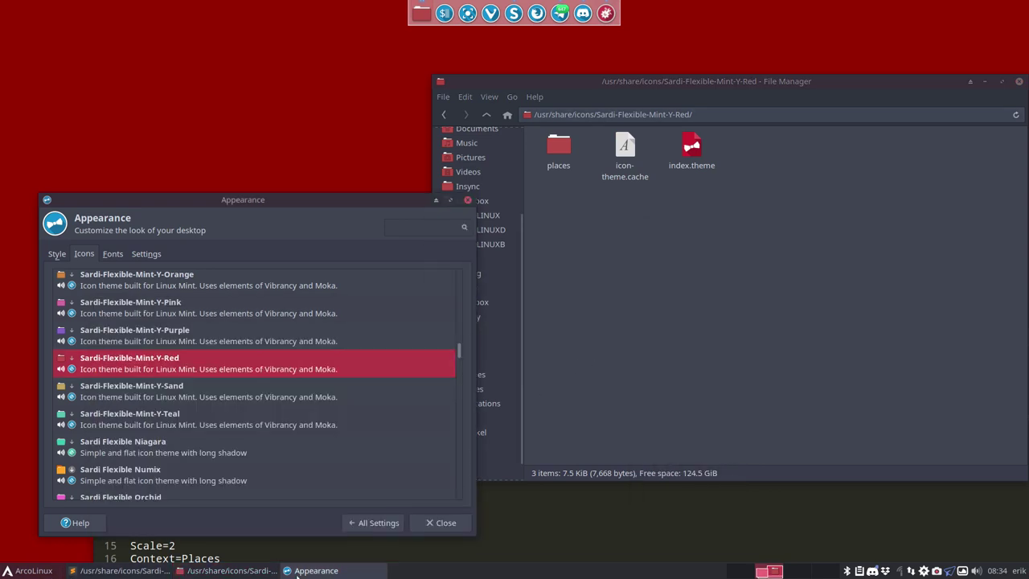
Reapply the Sardi-Flexible-Mint-Y-Red icon theme by briefly switching to Mint-Y-Purple, then close Appearance
{"action": "left_click", "coordinate": [148, 341]}
{"action": "left_click", "coordinate": [152, 369]}
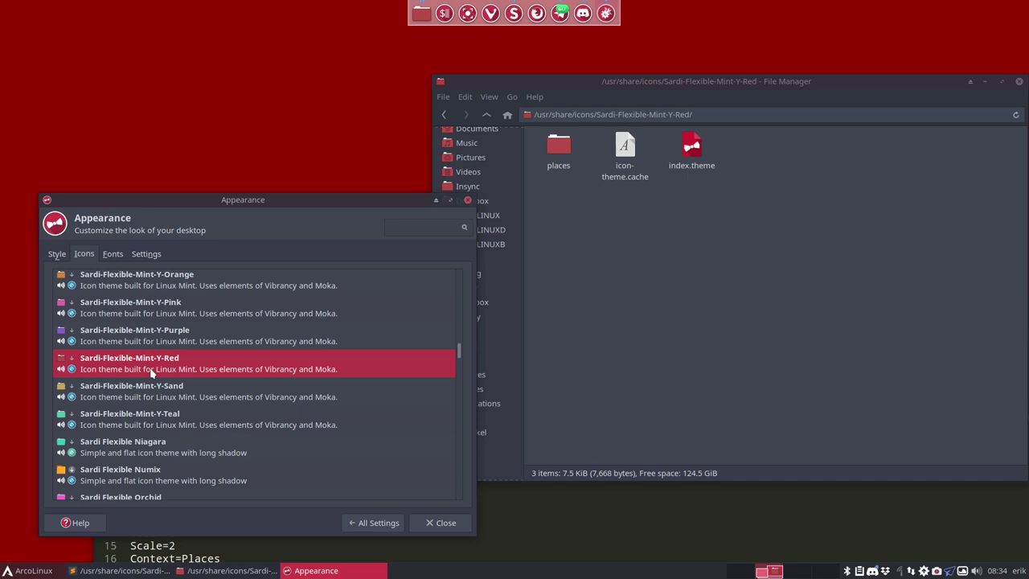
{"action": "left_click", "coordinate": [468, 200]}
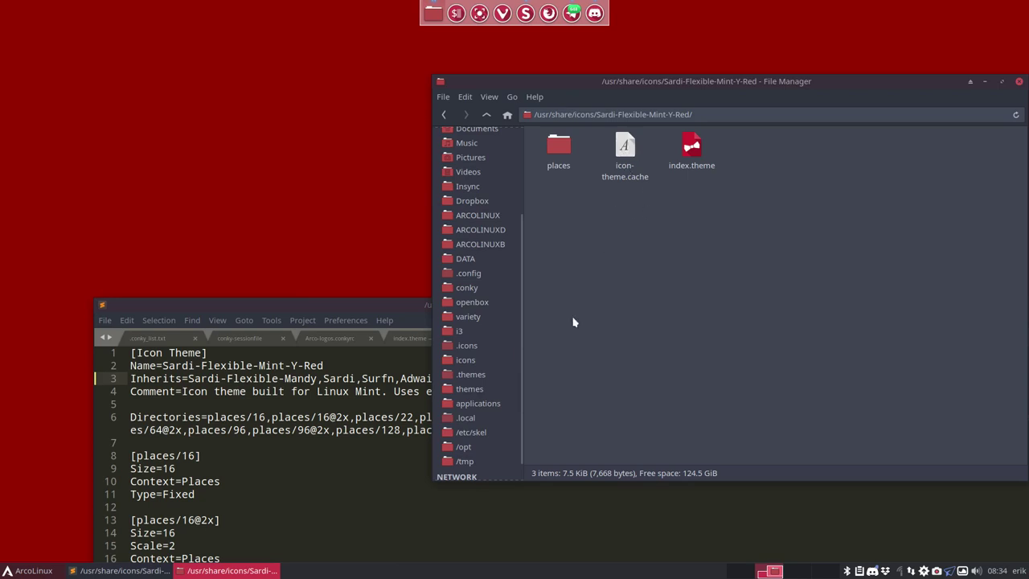
Close Sublime Text and Thunar, then bring up the Whisker Menu with Super
{"action": "left_click", "coordinate": [409, 315]}
{"action": "left_click_drag", "start_coordinate": [913, 312], "coordinate": [908, 259]}
{"action": "left_click", "coordinate": [938, 256]}
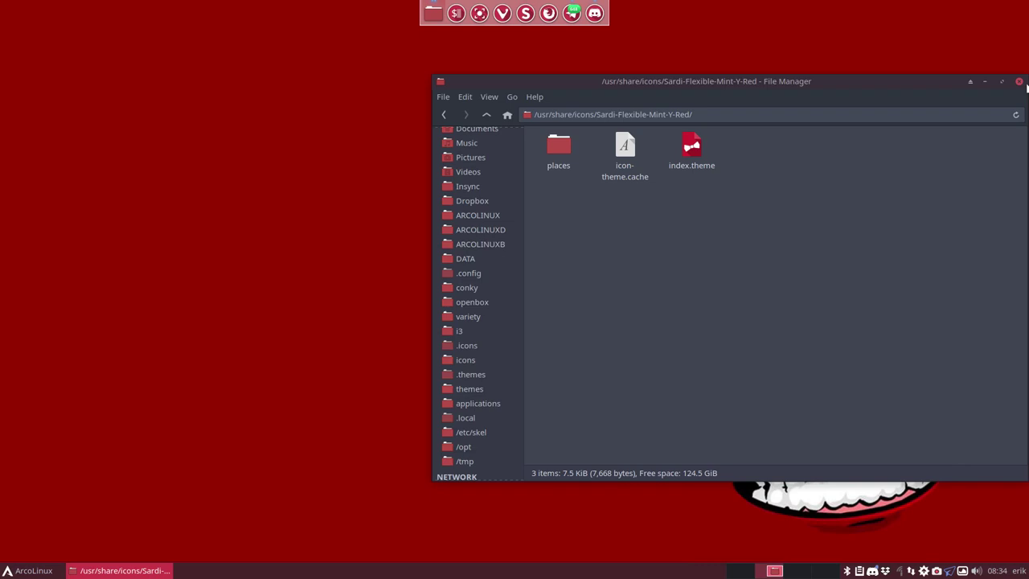
{"action": "left_click", "coordinate": [1019, 81]}
{"action": "key", "text": "super"}
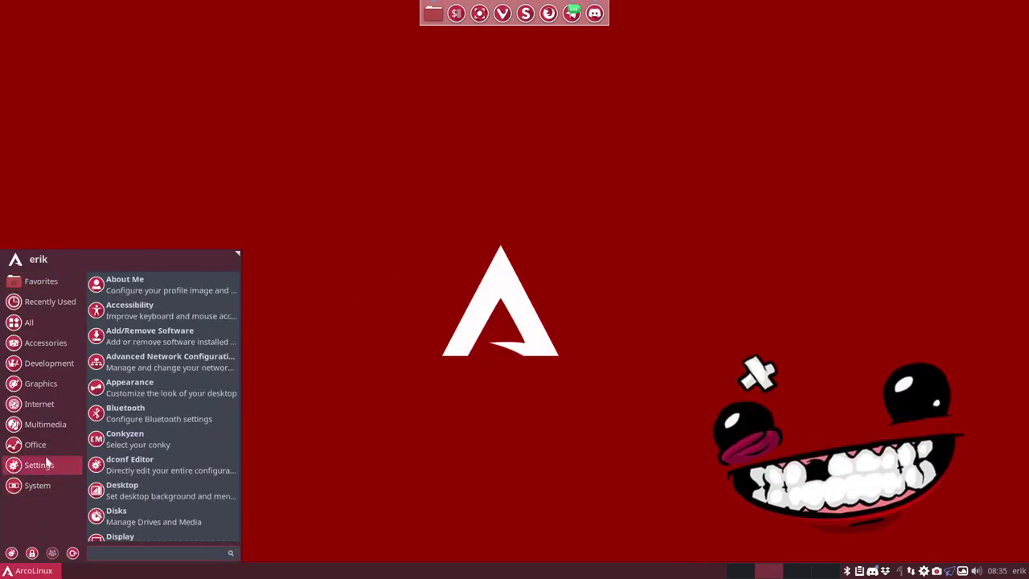
{"action": "mouse_move", "coordinate": [32, 287]}
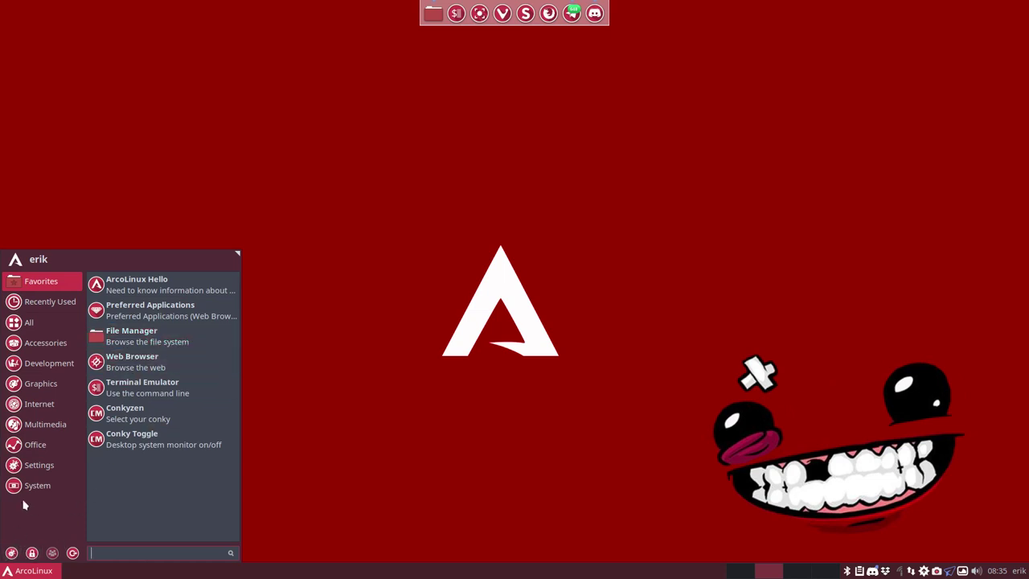
{"action": "mouse_move", "coordinate": [28, 485]}
{"action": "left_click", "coordinate": [11, 552]}
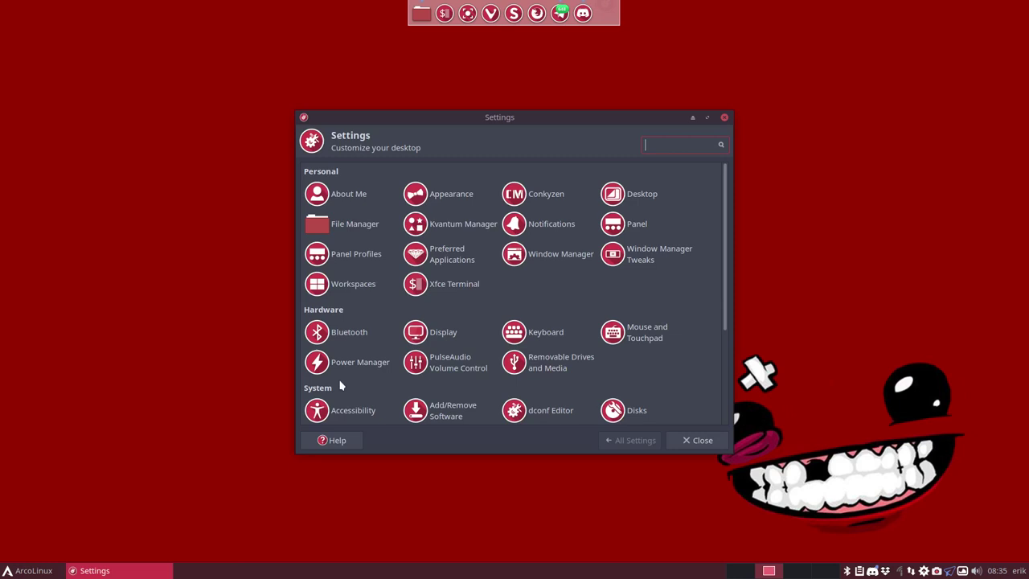
{"action": "scroll", "coordinate": [491, 288], "scroll_direction": "down", "scroll_amount": 4}
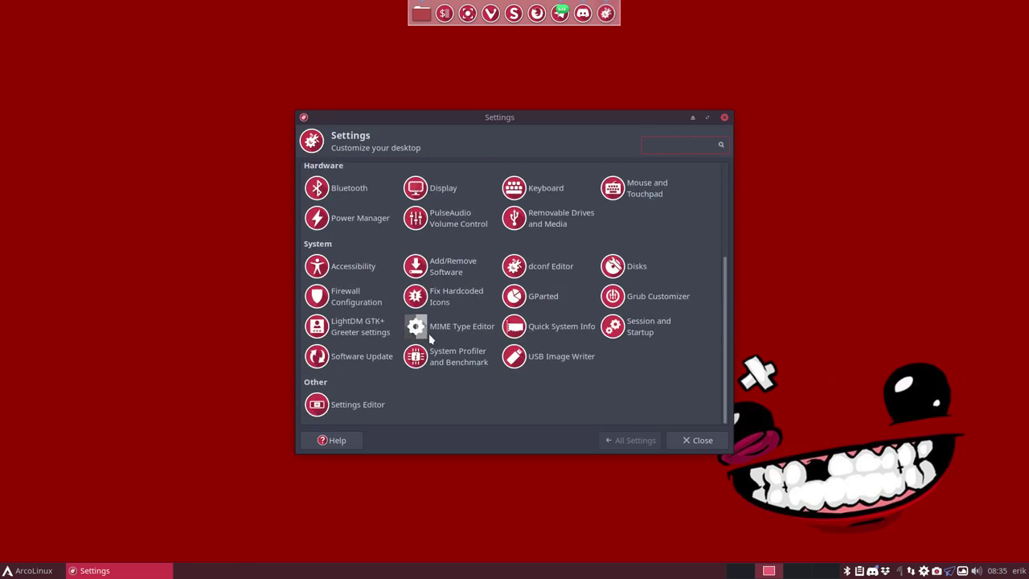
{"action": "scroll", "coordinate": [526, 372], "scroll_direction": "up", "scroll_amount": 4}
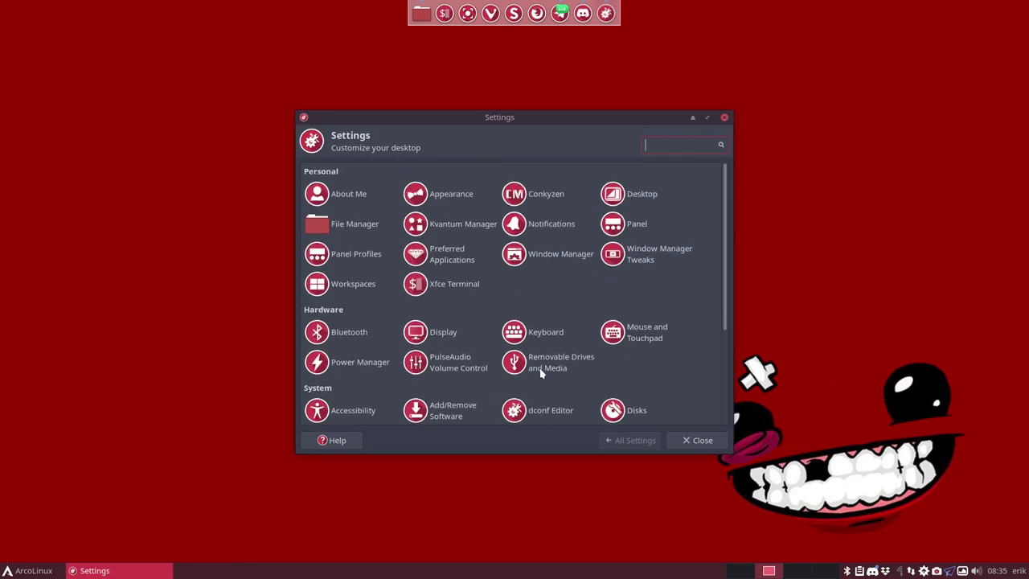
{"action": "left_click", "coordinate": [724, 118]}
Reopen Whisker Menu, scroll the All category's application list, then dismiss the menu
{"action": "left_click", "coordinate": [30, 571]}
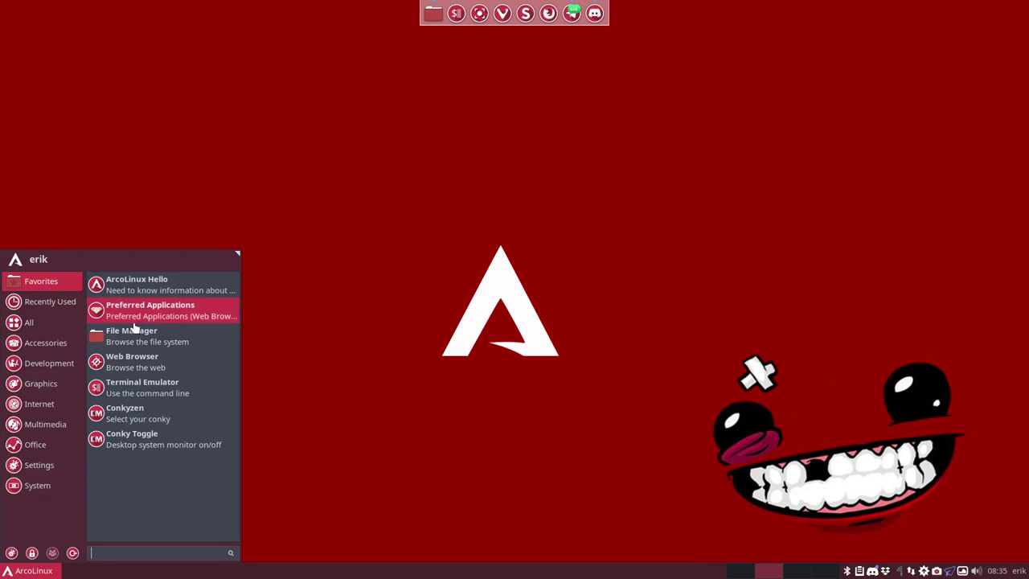
{"action": "mouse_move", "coordinate": [42, 325]}
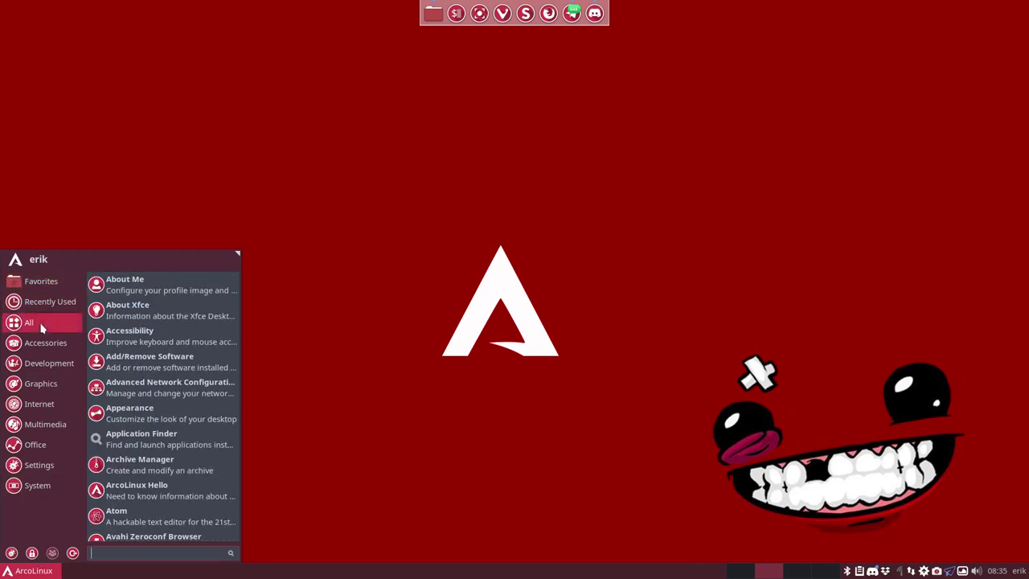
{"action": "scroll", "coordinate": [197, 346], "scroll_direction": "down", "scroll_amount": 5}
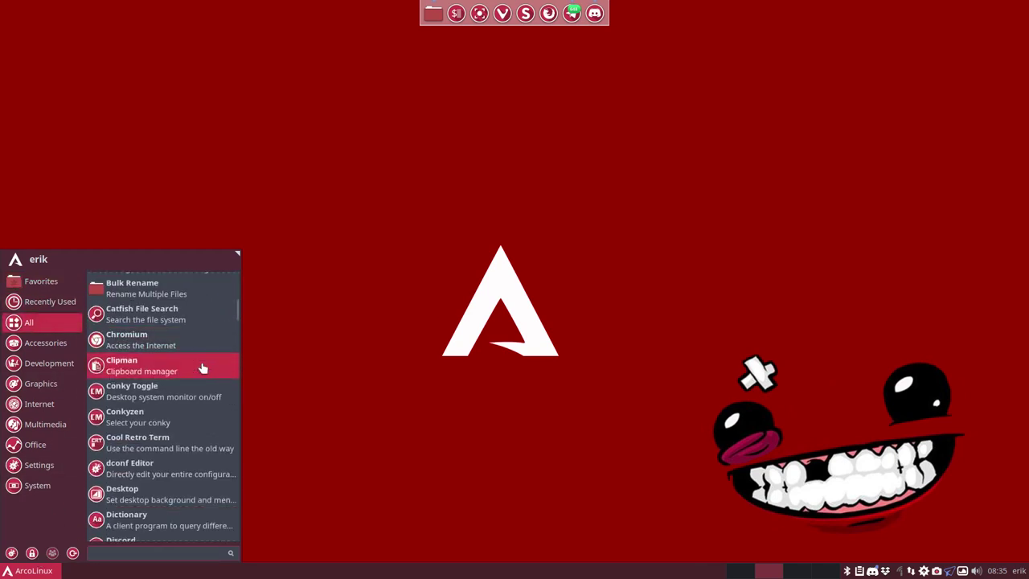
{"action": "scroll", "coordinate": [202, 368], "scroll_direction": "down", "scroll_amount": 5}
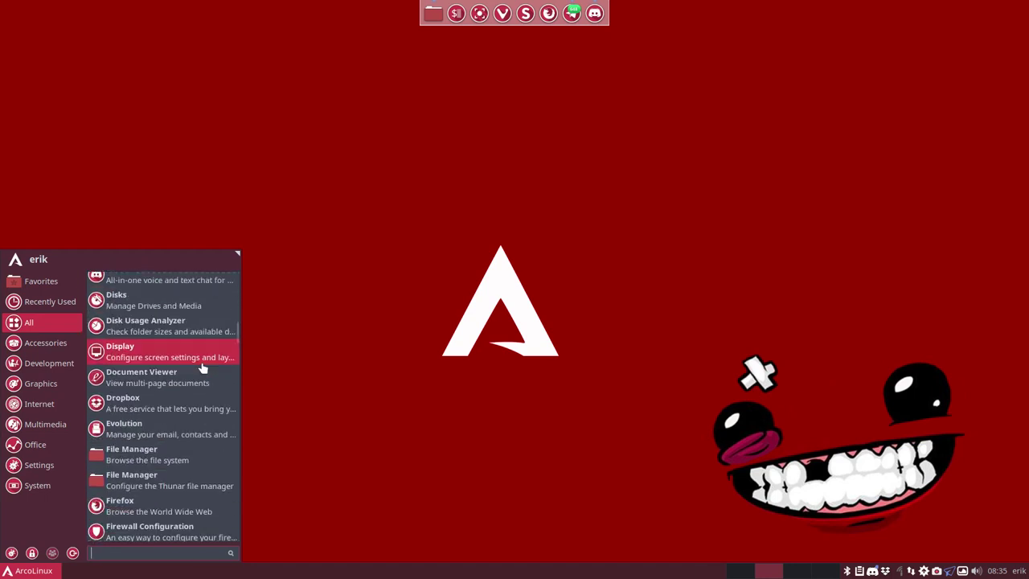
{"action": "scroll", "coordinate": [203, 369], "scroll_direction": "down", "scroll_amount": 10}
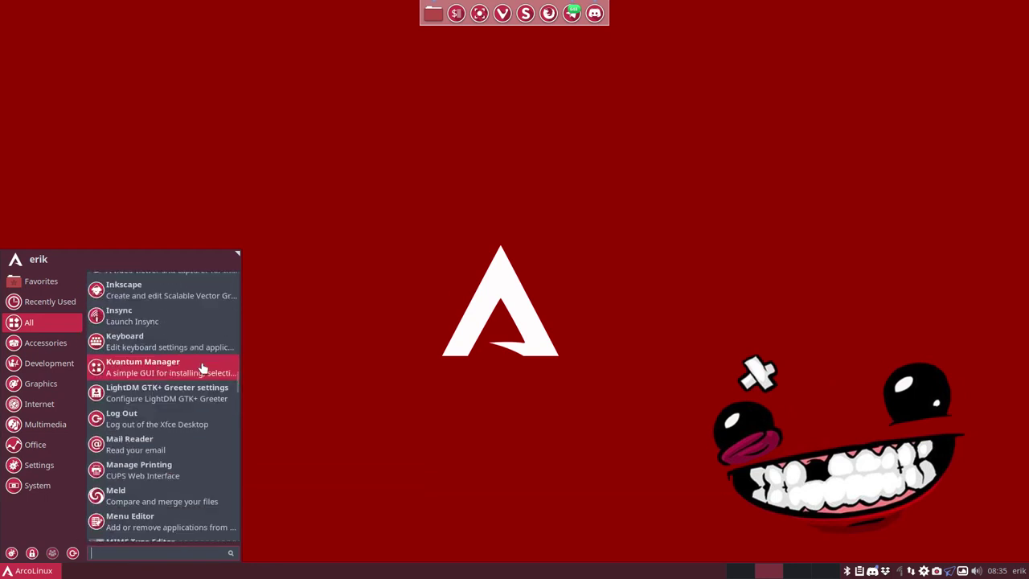
{"action": "scroll", "coordinate": [202, 368], "scroll_direction": "down", "scroll_amount": 7}
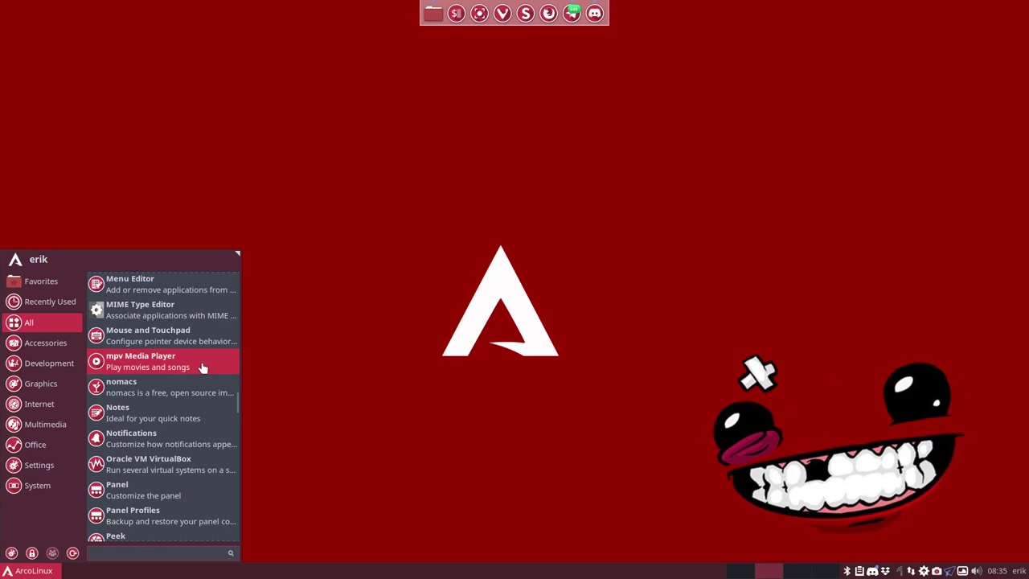
{"action": "scroll", "coordinate": [203, 369], "scroll_direction": "down", "scroll_amount": 10}
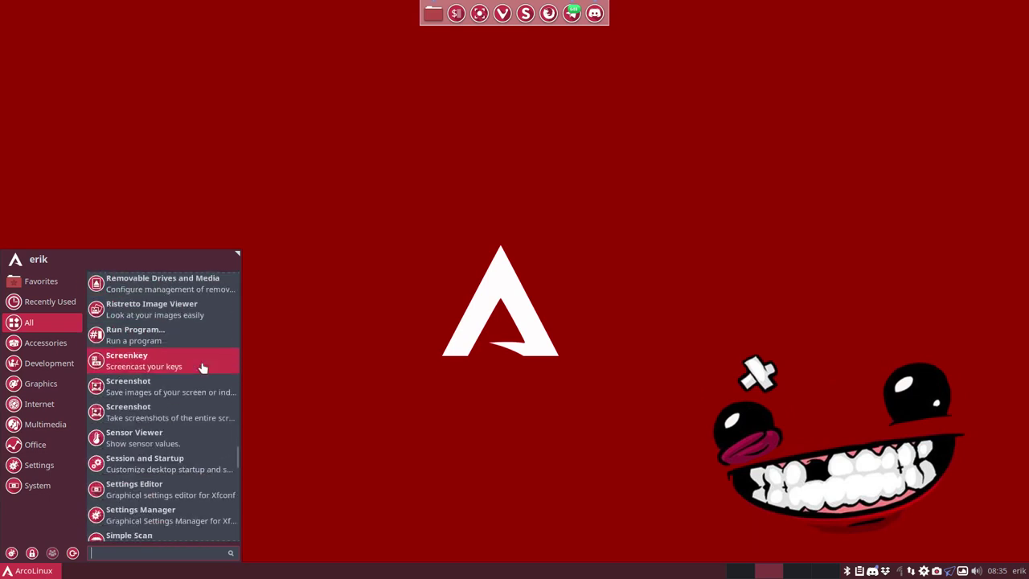
{"action": "scroll", "coordinate": [203, 368], "scroll_direction": "down", "scroll_amount": 10}
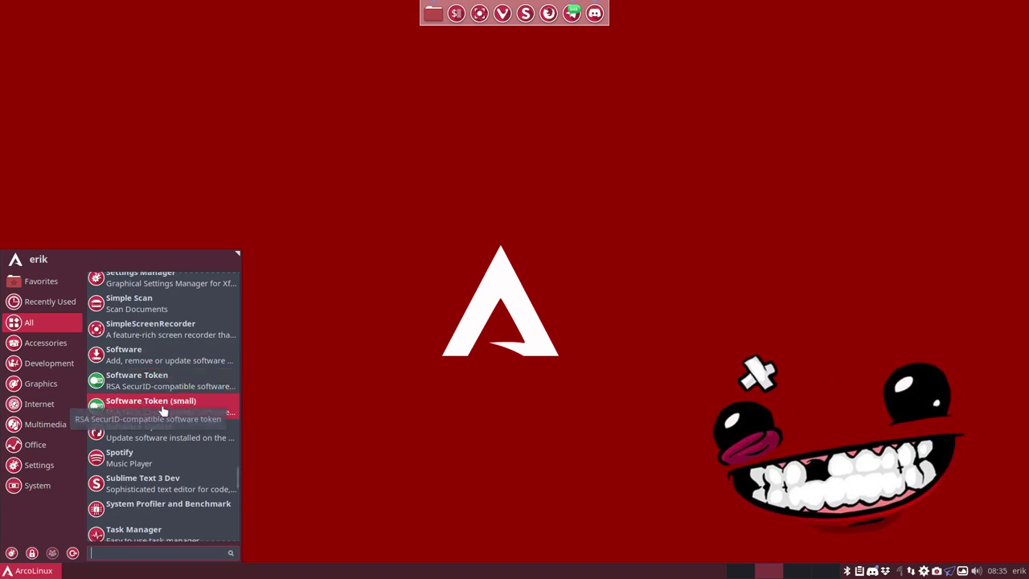
{"action": "scroll", "coordinate": [163, 411], "scroll_direction": "down", "scroll_amount": 5}
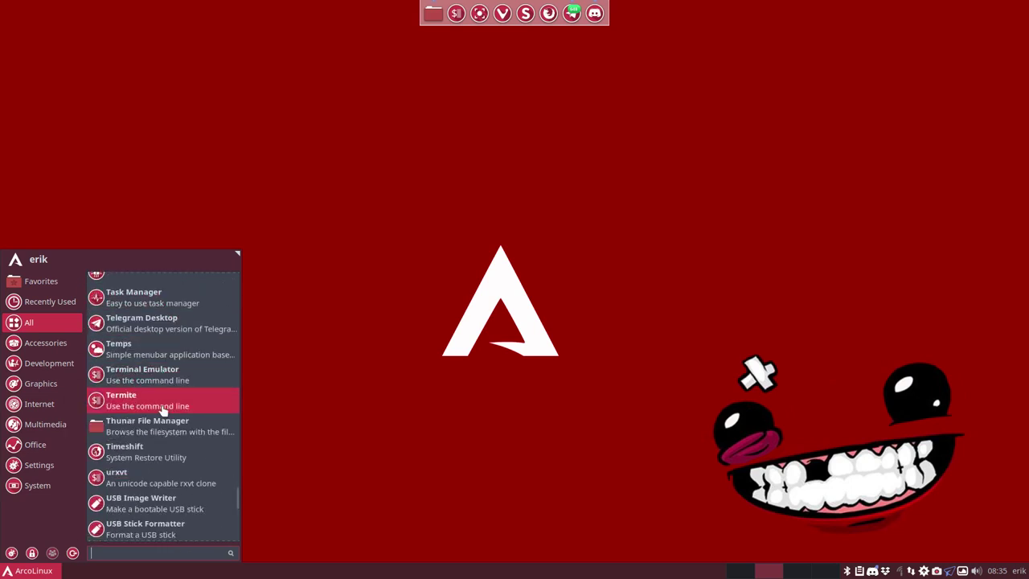
{"action": "scroll", "coordinate": [162, 411], "scroll_direction": "down", "scroll_amount": 7}
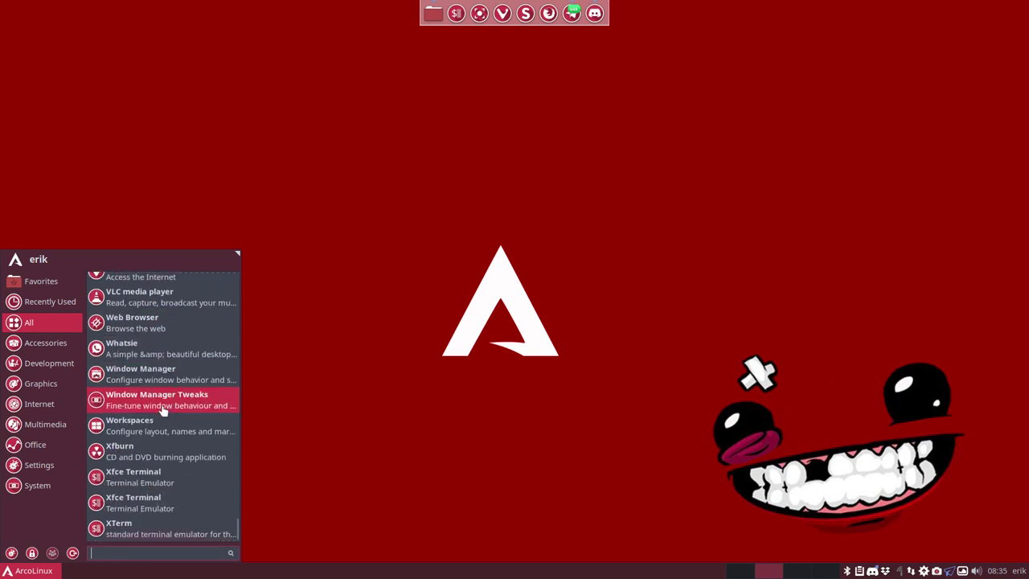
{"action": "scroll", "coordinate": [163, 411], "scroll_direction": "up", "scroll_amount": 12}
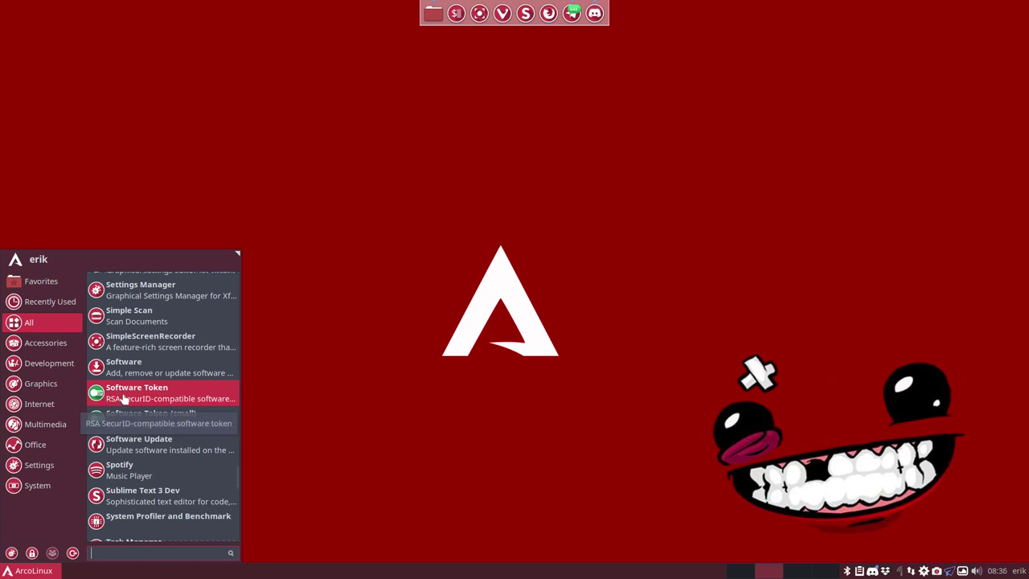
{"action": "left_click", "coordinate": [432, 357]}
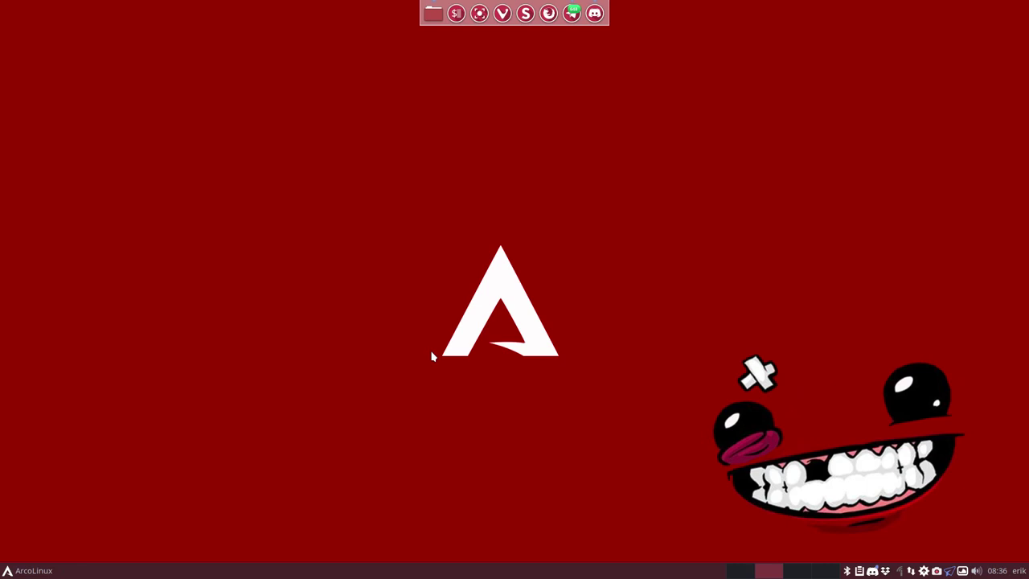
{"action": "key", "text": "ctrl+alt+t"}
{"action": "type", "text": "yay sar'd"}
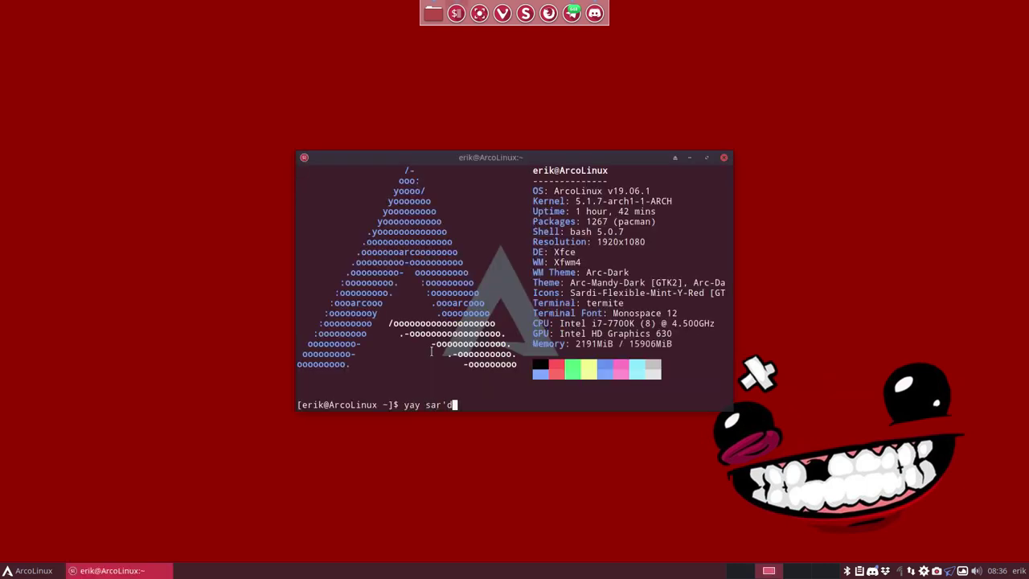
{"action": "key", "text": "BackSpace"}
{"action": "key", "text": "BackSpace"}
{"action": "type", "text": "di"}
{"action": "key", "text": "Return"}
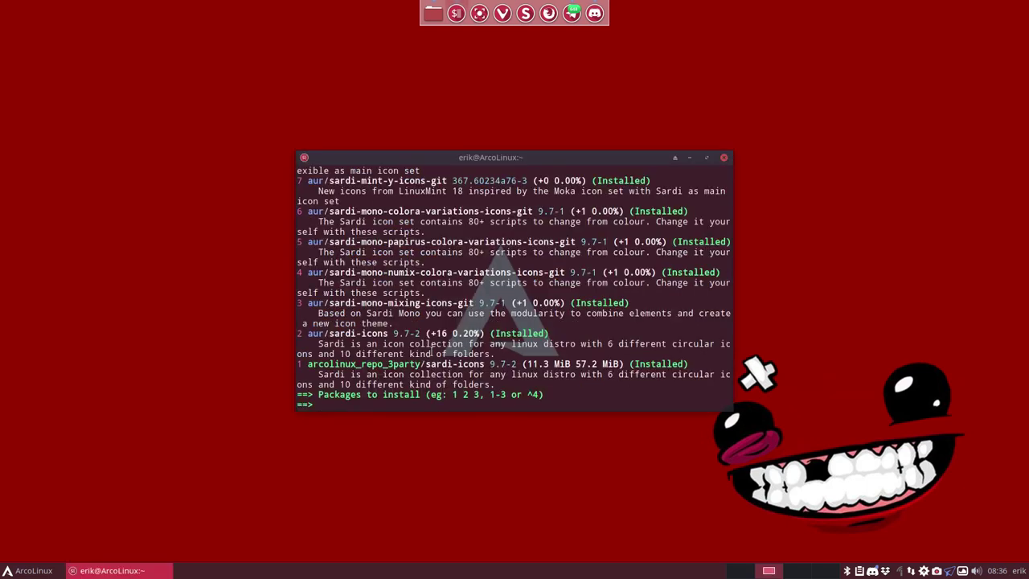
{"action": "double_click", "coordinate": [528, 157]}
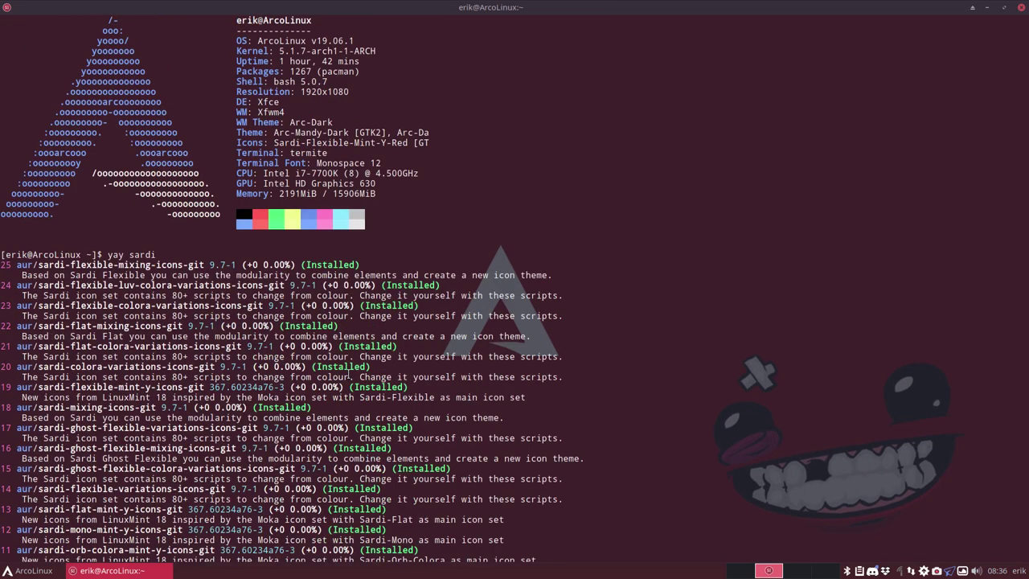
{"action": "double_click", "coordinate": [254, 215]}
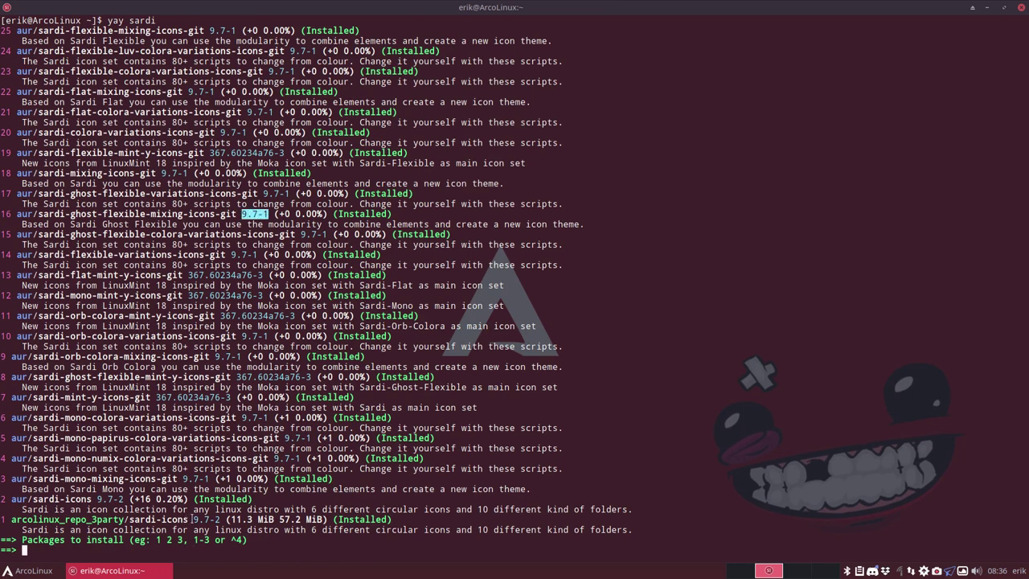
{"action": "left_click_drag", "start_coordinate": [192, 520], "coordinate": [220, 520]}
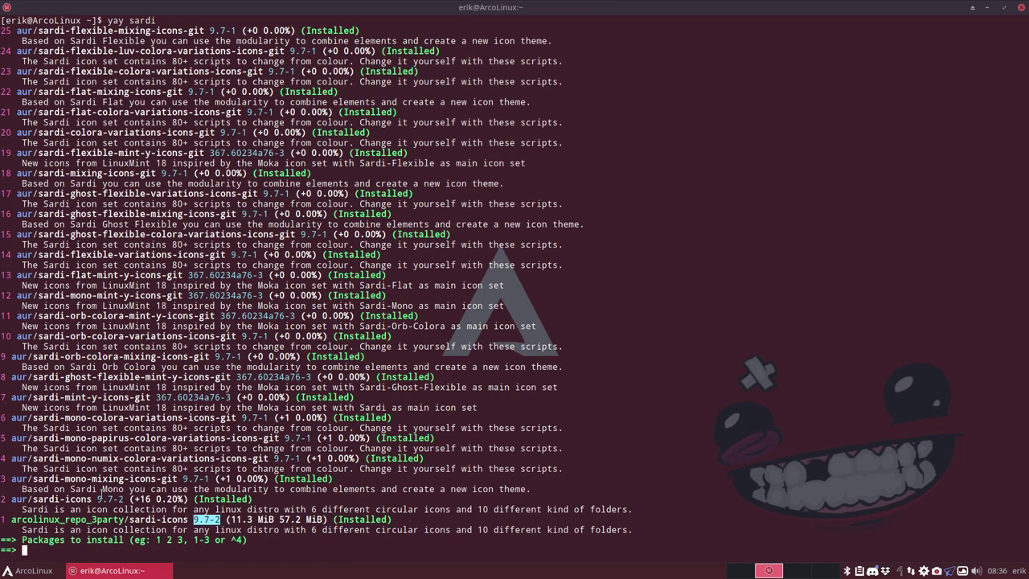
{"action": "left_click_drag", "start_coordinate": [97, 499], "coordinate": [121, 499]}
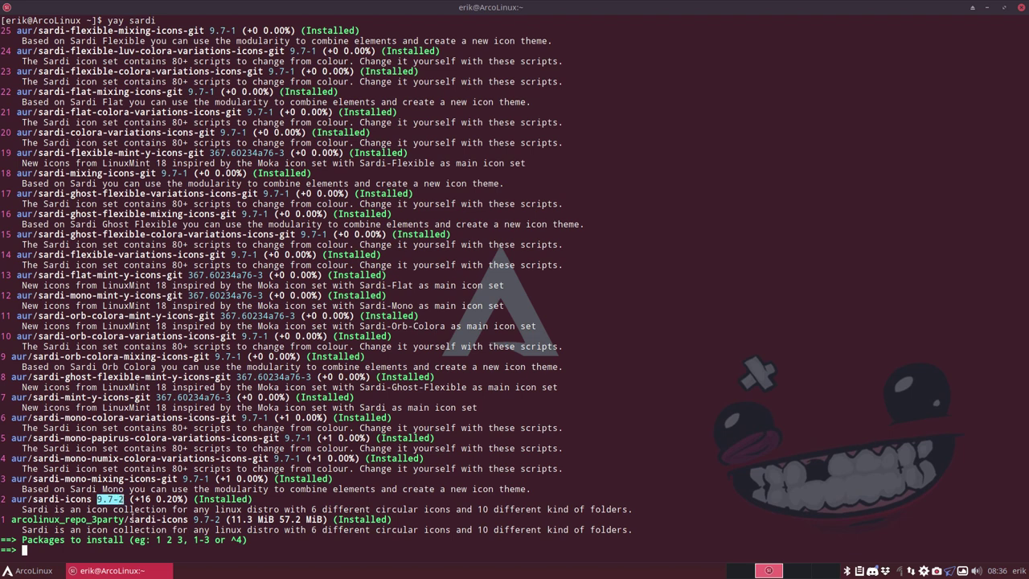
{"action": "key", "text": "super"}
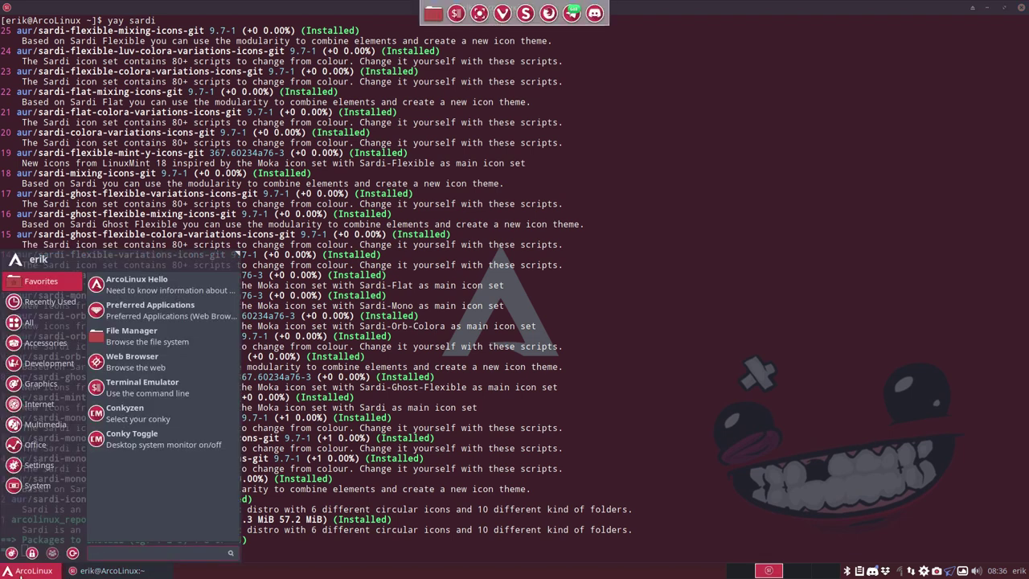
{"action": "type", "text": "tok"}
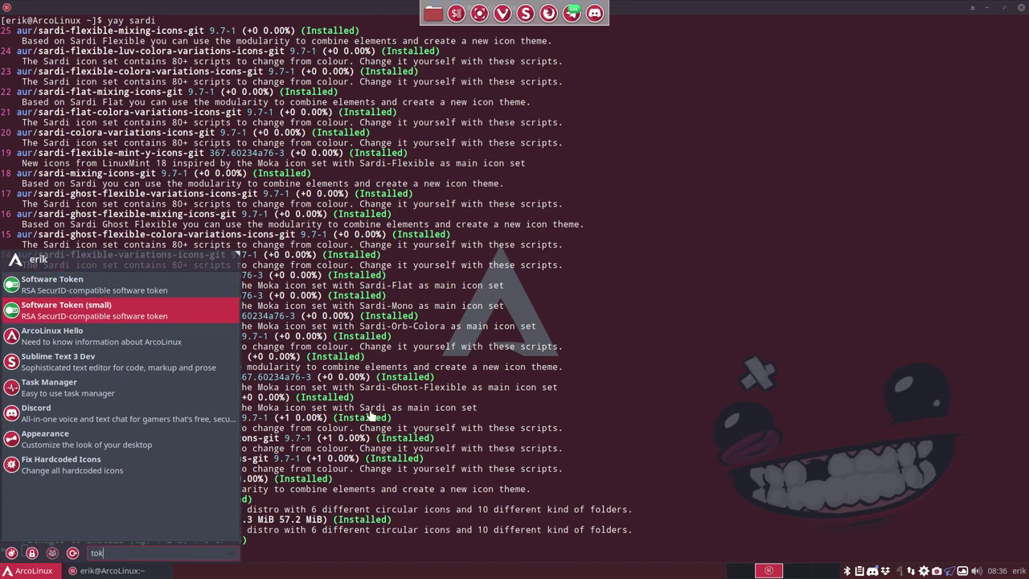
{"action": "key", "text": "Escape"}
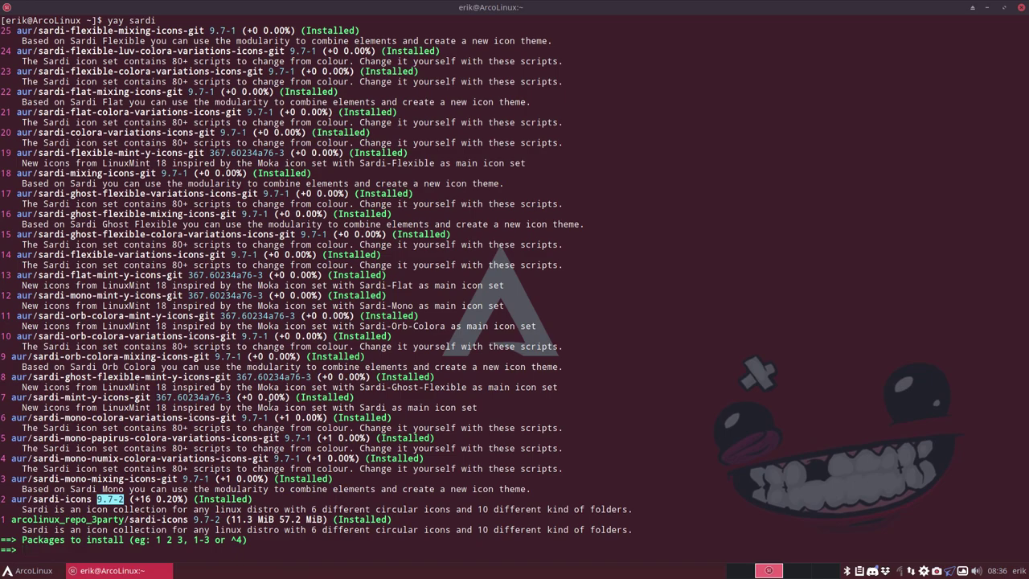
{"action": "left_click", "coordinate": [1004, 7]}
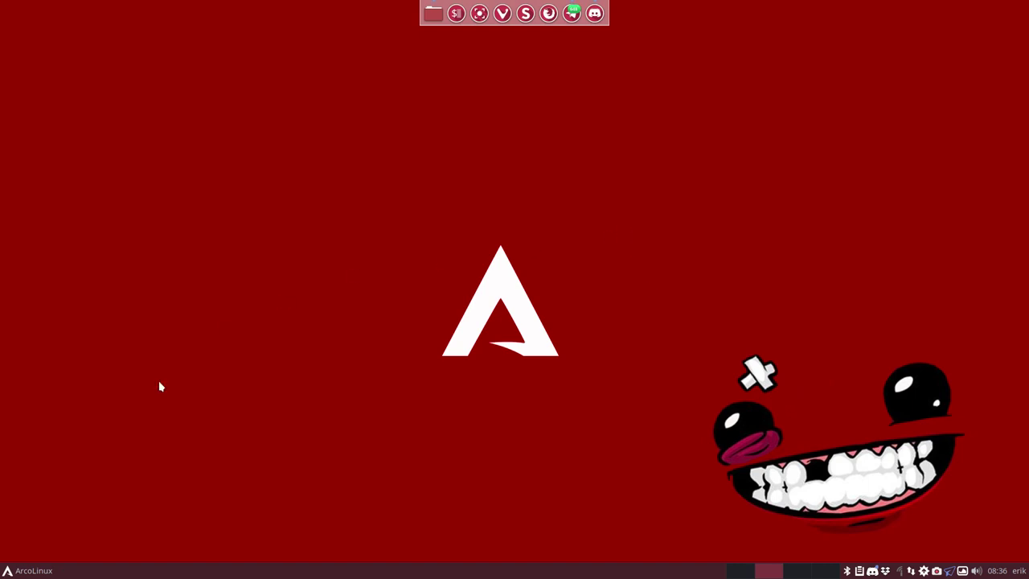
{"action": "left_click", "coordinate": [48, 571]}
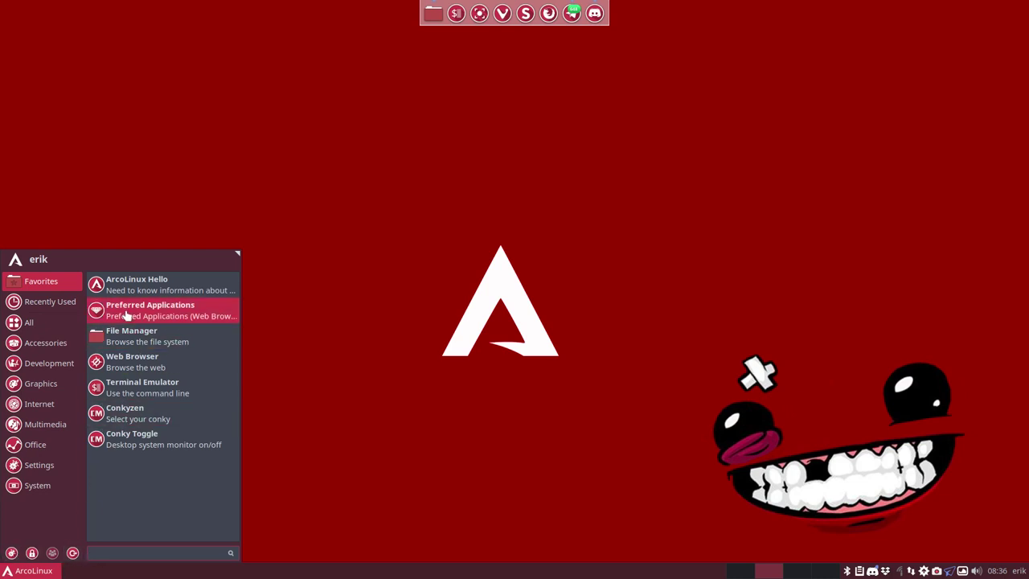
{"action": "left_click", "coordinate": [53, 308]}
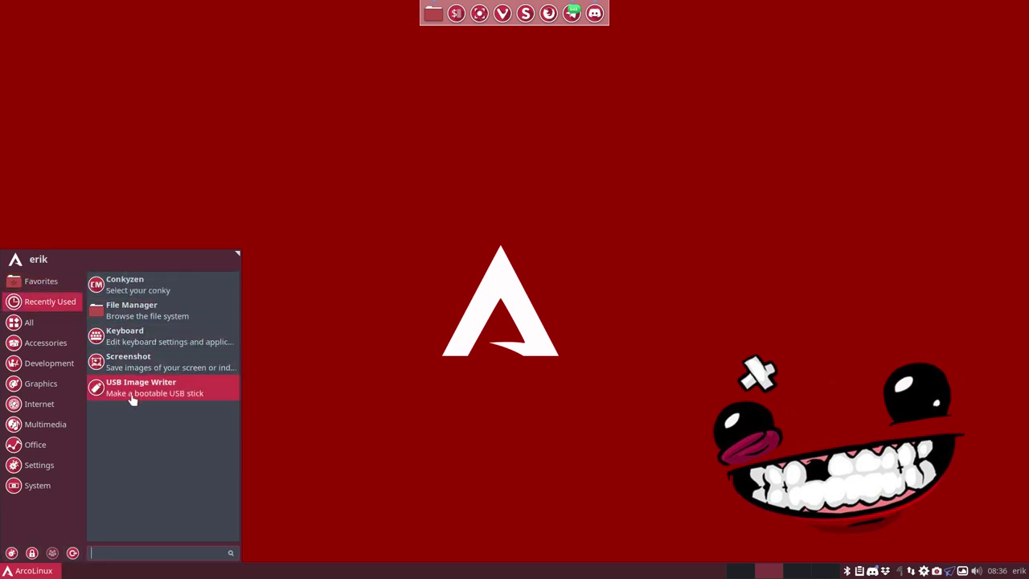
{"action": "left_click", "coordinate": [343, 374]}
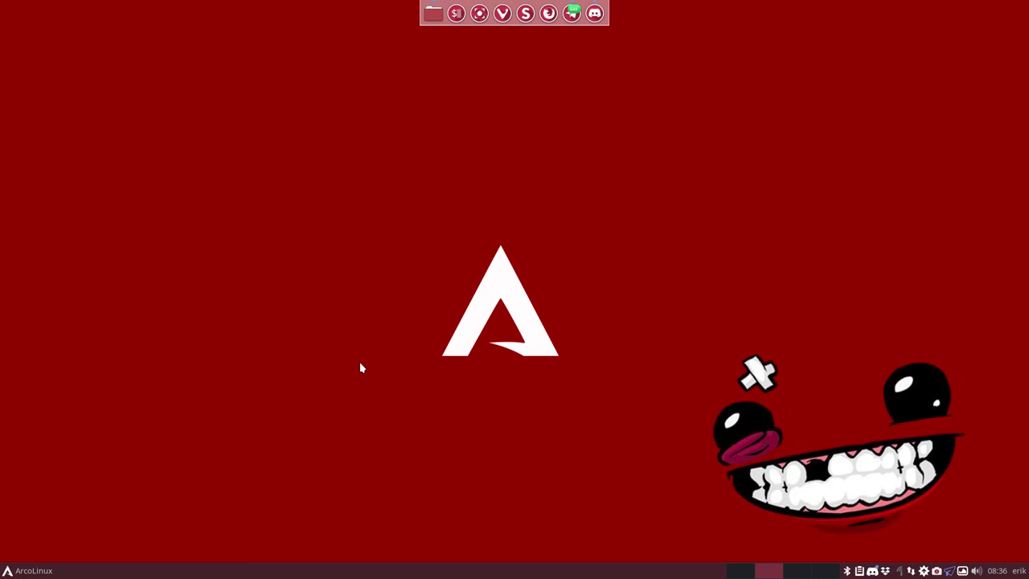